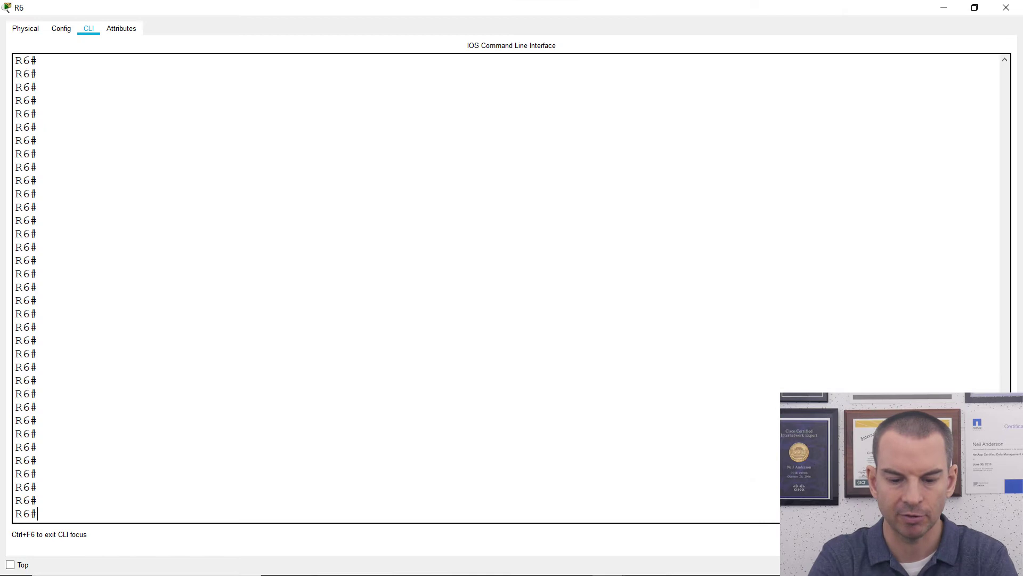
Run 'show ip int brief' on R6 and check FastEthernet0/0 172.16.0.6 and Loopback0 192.168.0.6.
type("sh ")
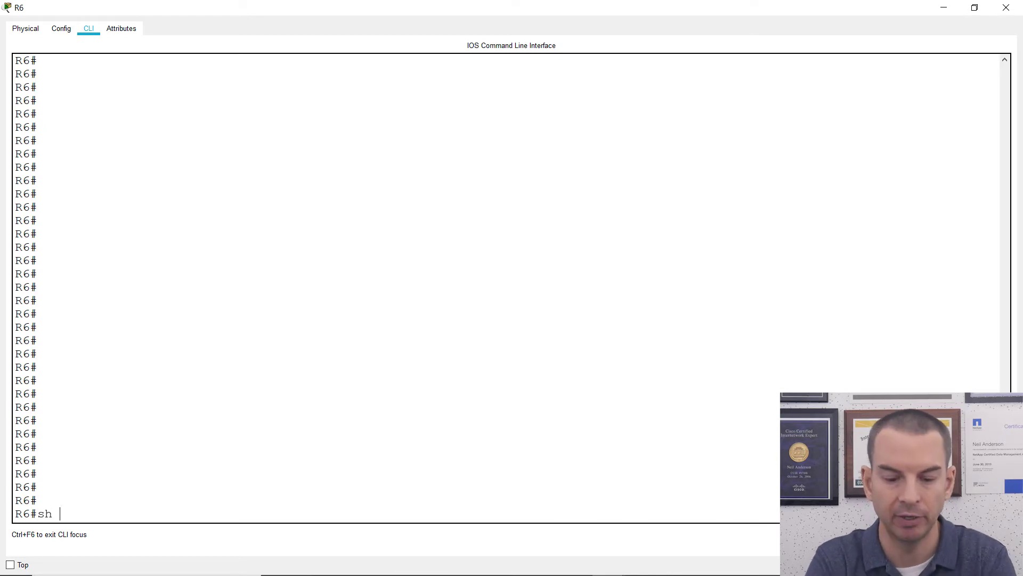
type("ip int")
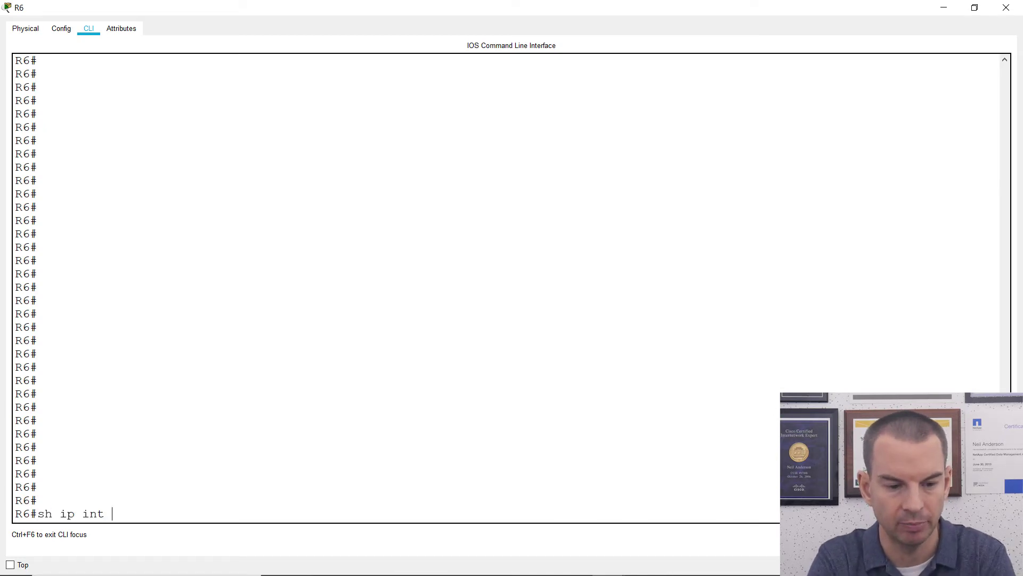
type(" bec")
key("BackSpace")
key("BackSpace")
type("ri")
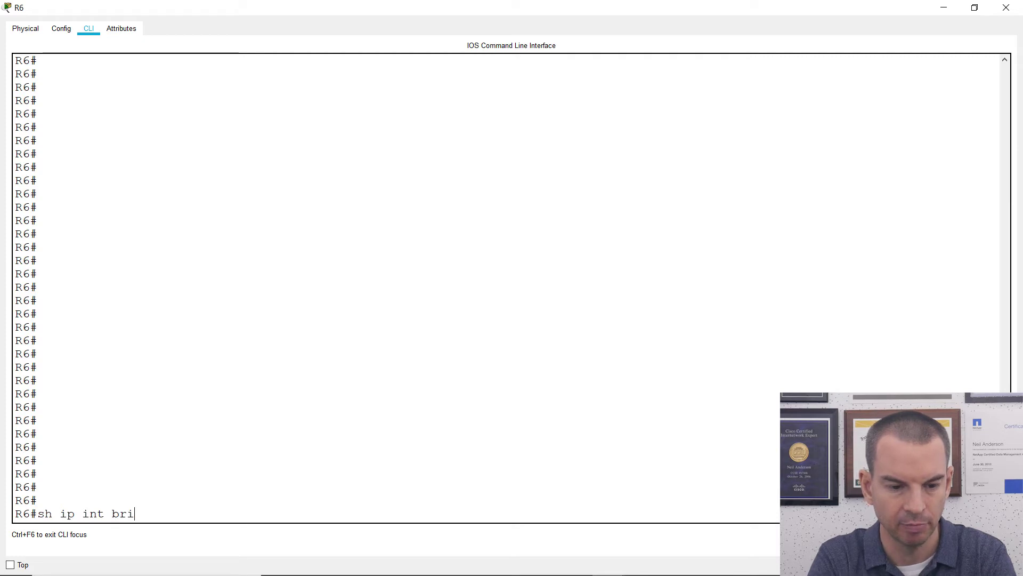
type("ef")
key("Return")
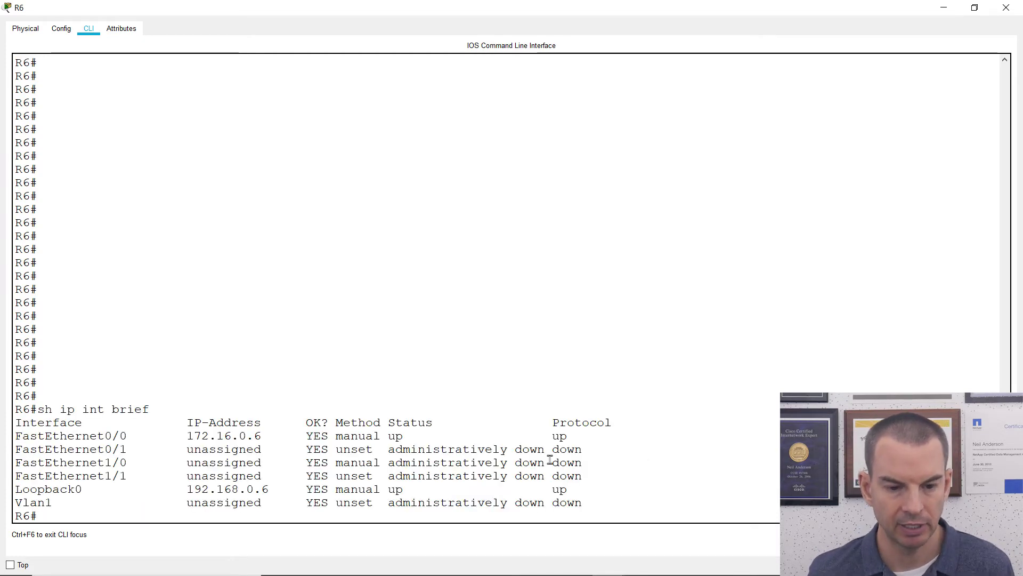
left_click_drag(268, 489, 183, 488)
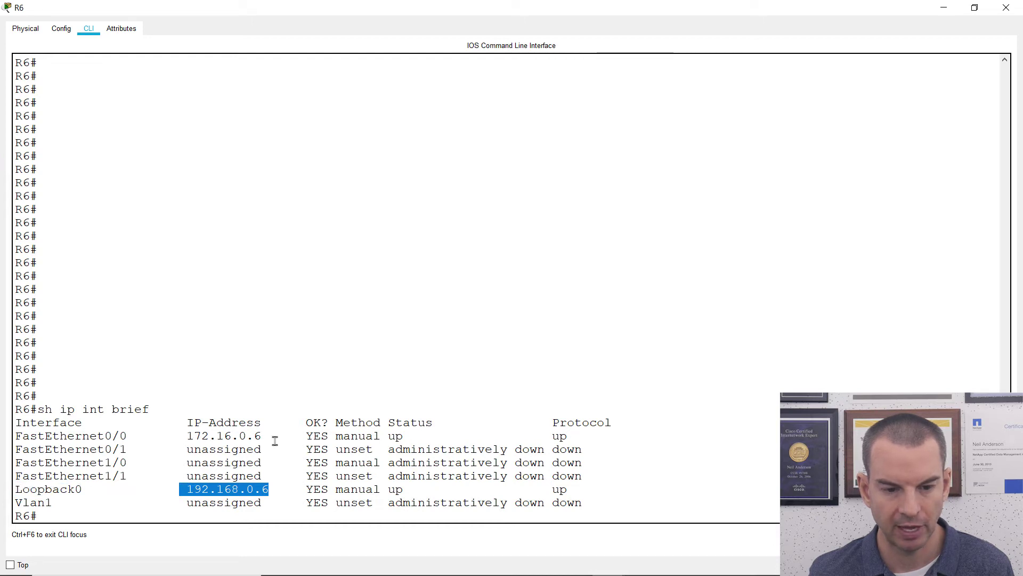
left_click_drag(270, 435, 37, 435)
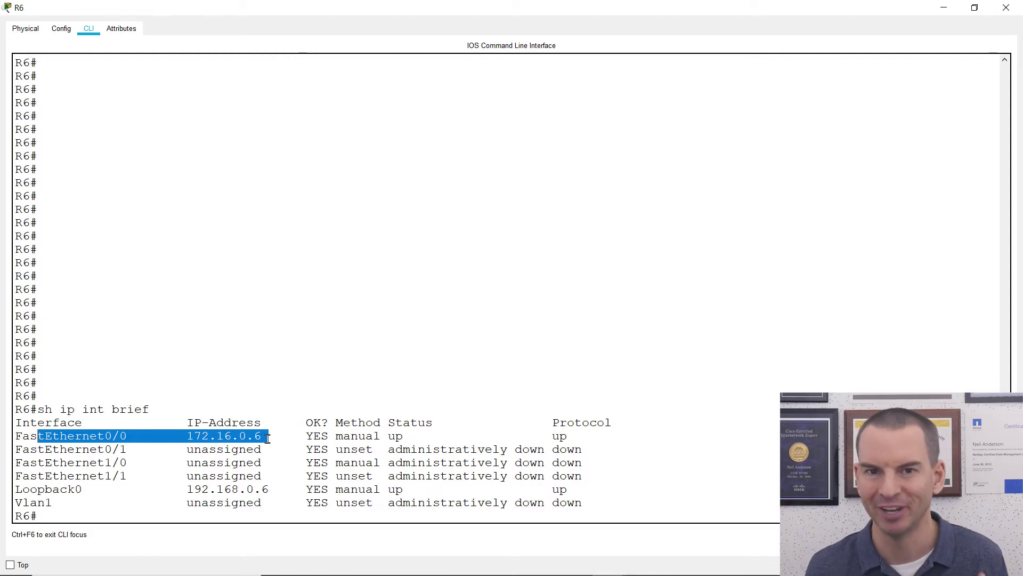
left_click(142, 488)
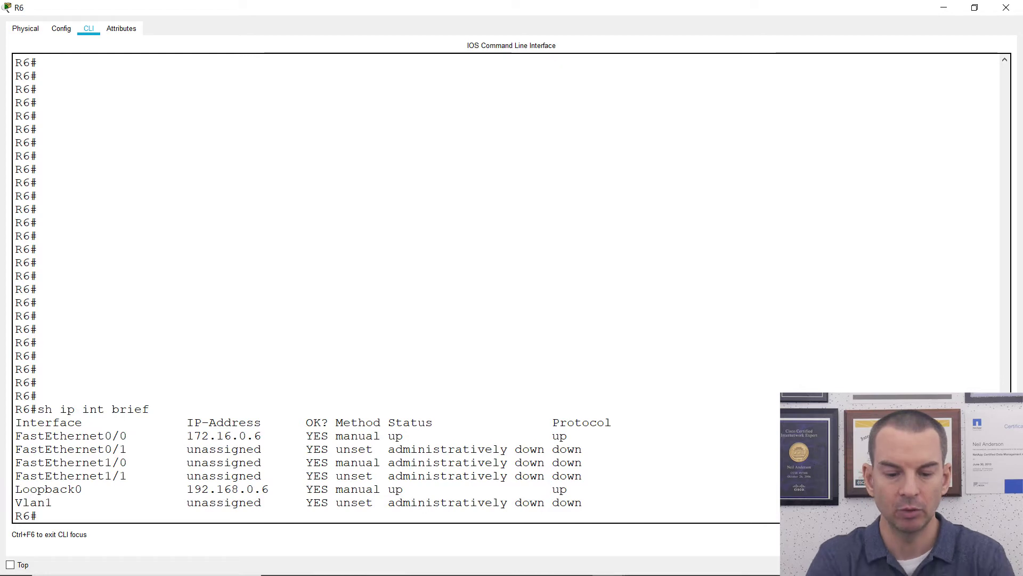
Show R6's OSPF config section: router ospf 1 with network 192.168.0.0 area 0.
type("show")
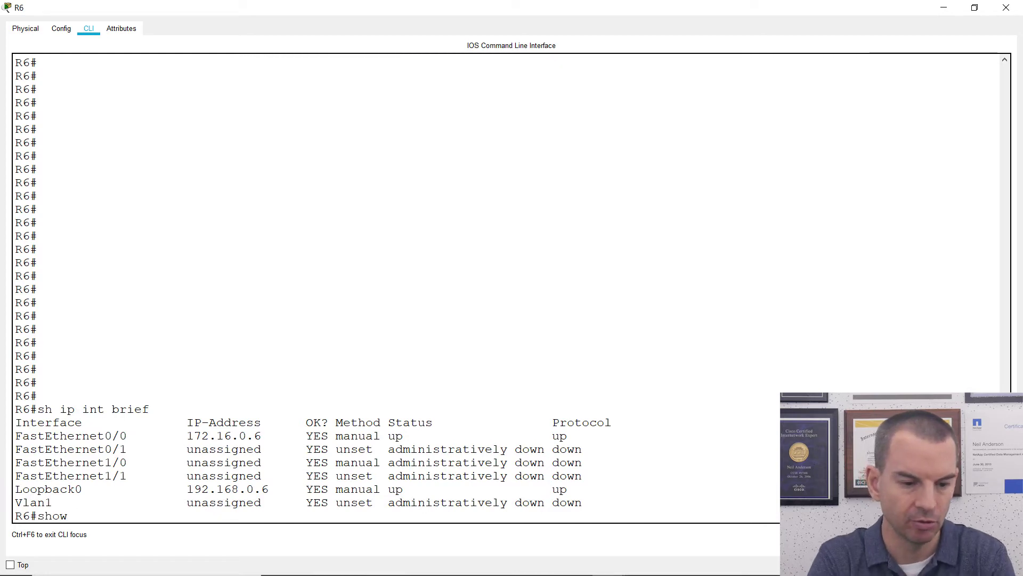
type(" run ")
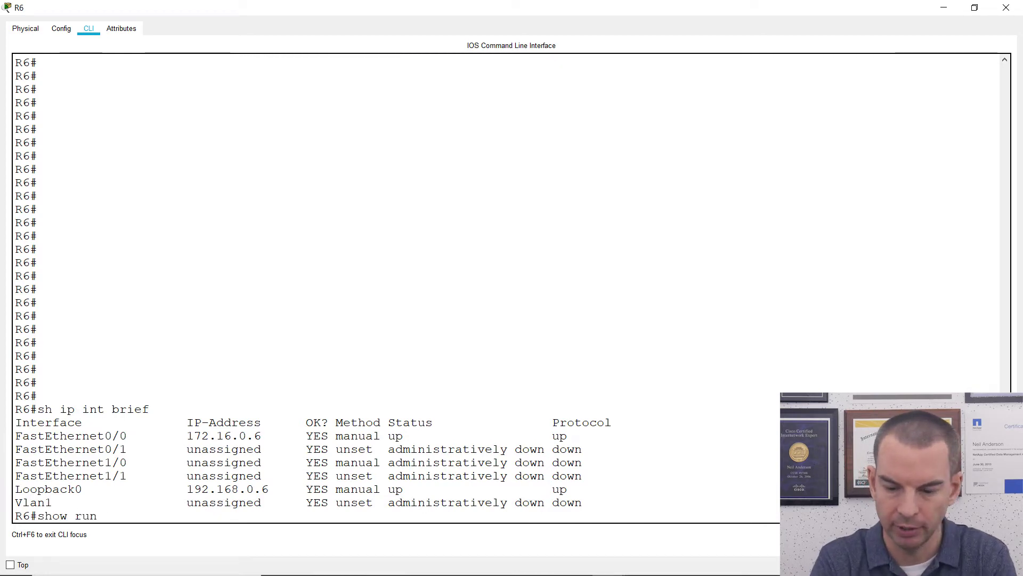
type("| section ospf")
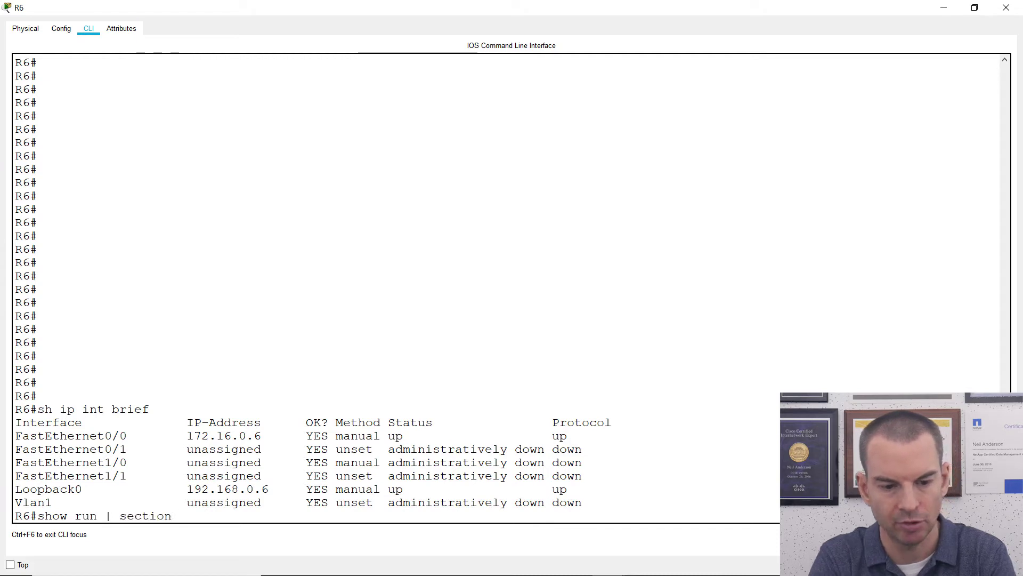
key("Return")
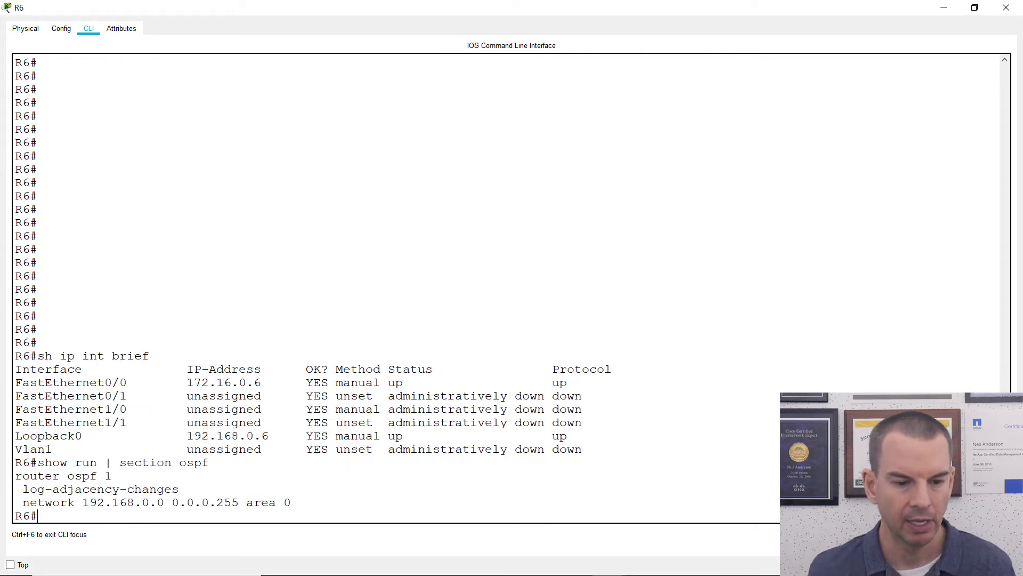
left_click_drag(112, 476, 20, 476)
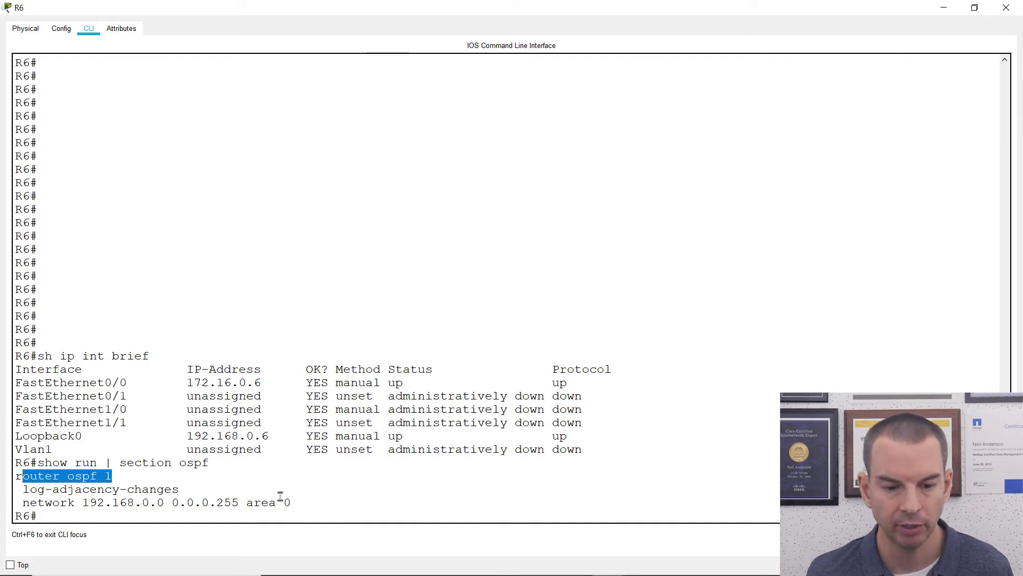
left_click_drag(293, 503, 23, 500)
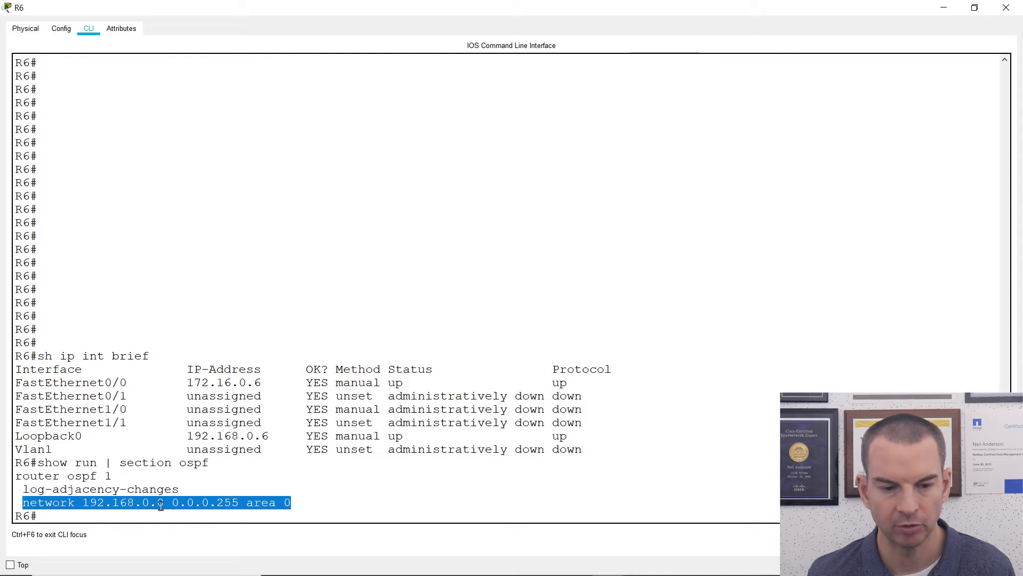
left_click_drag(270, 437, 8, 438)
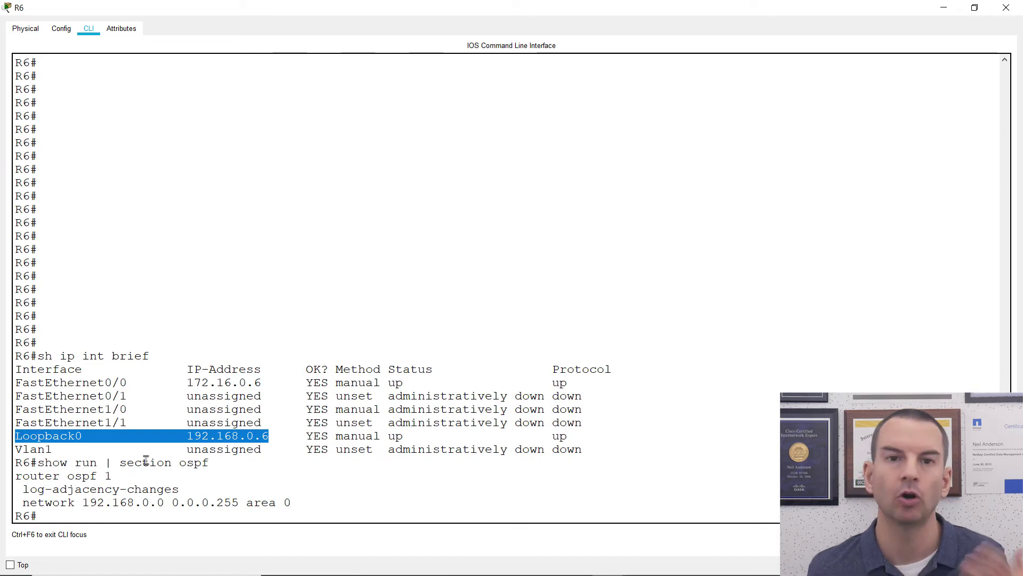
left_click_drag(262, 383, 187, 384)
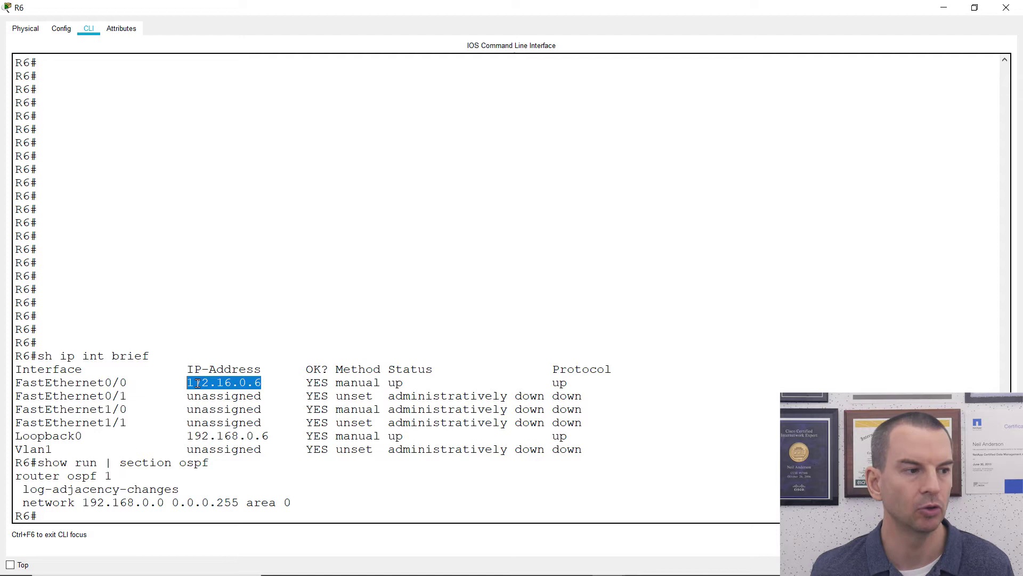
left_click(261, 450)
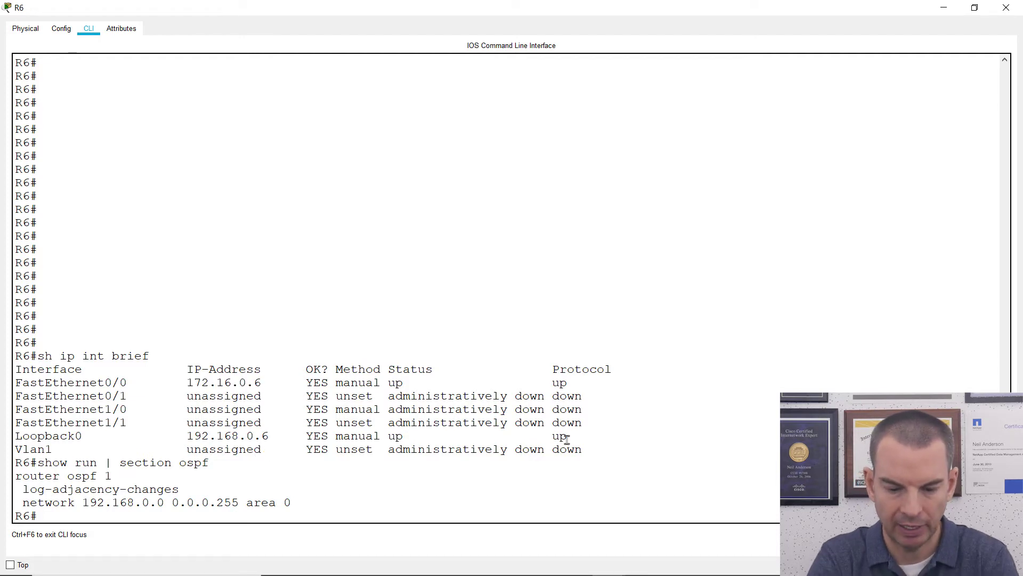
Run 'show ip protocols' on R6 and confirm process ospf 1 with router ID 192.168.0.6.
type("show ip prot")
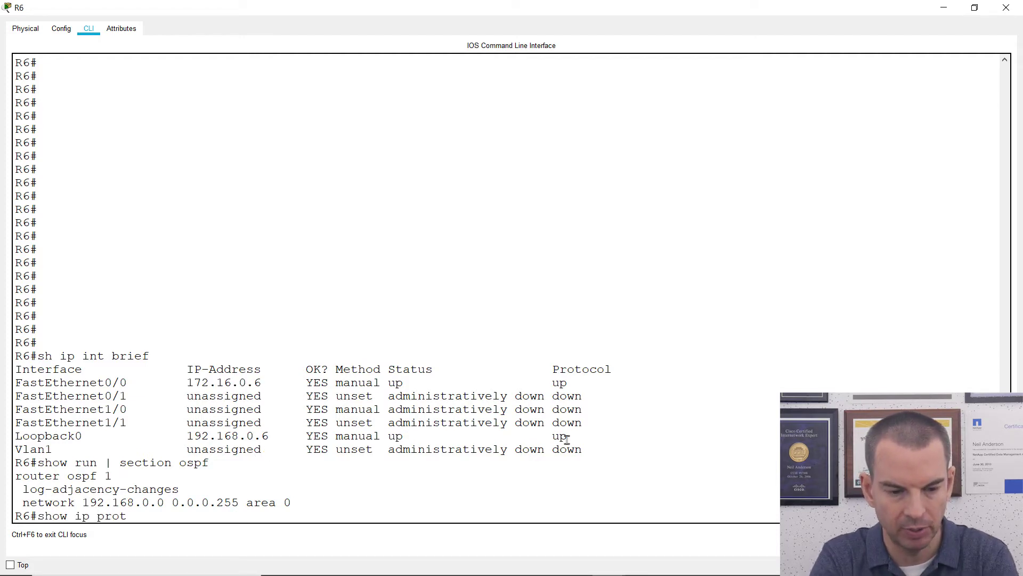
type("ocols")
key("Return")
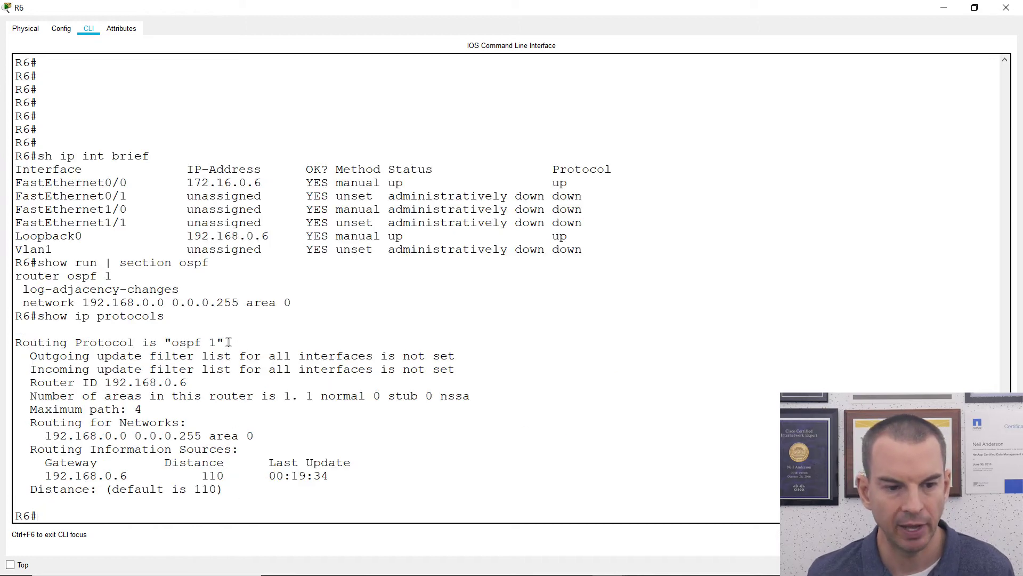
left_click_drag(223, 343, 165, 343)
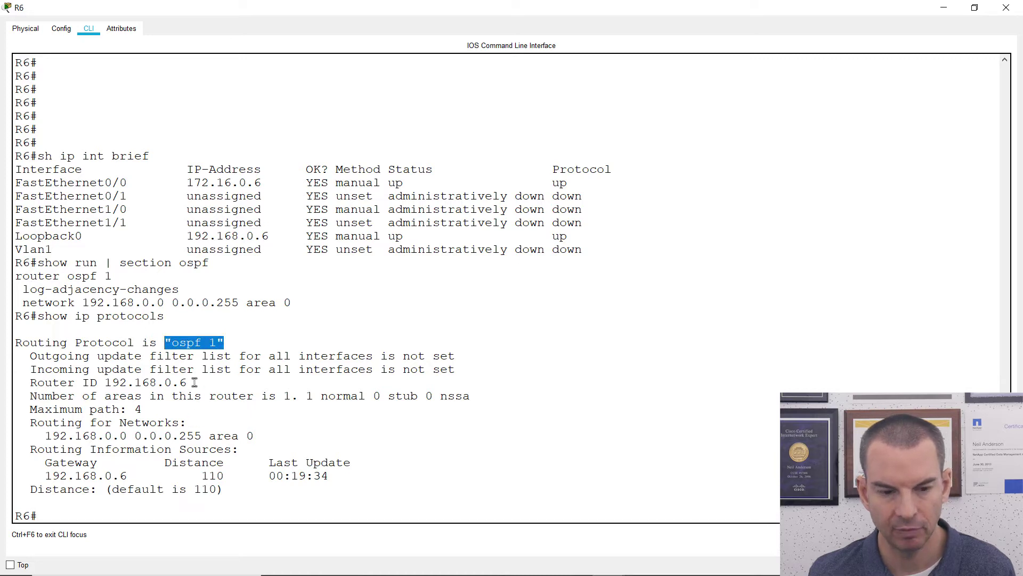
left_click_drag(195, 382, 107, 384)
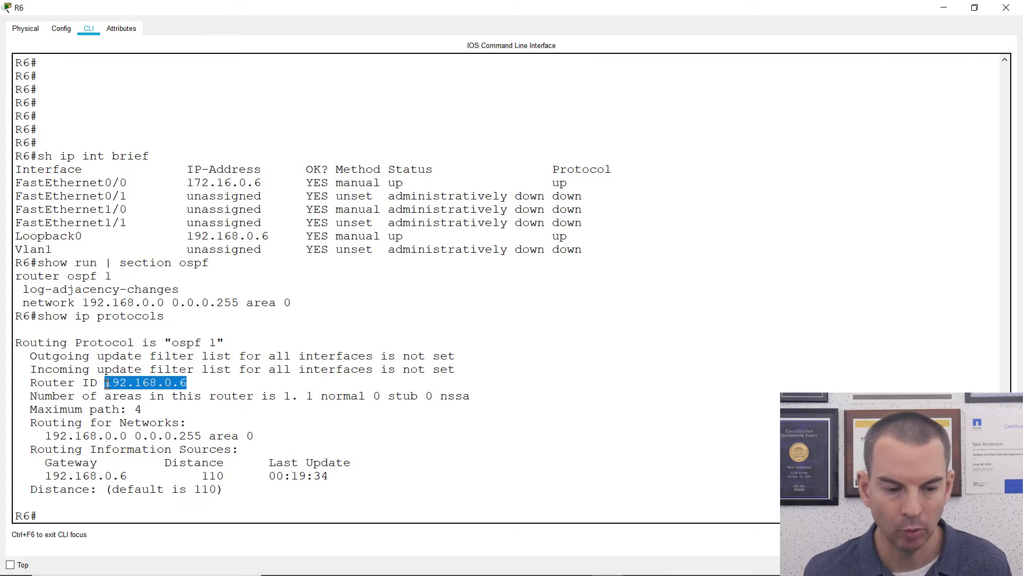
left_click(149, 461)
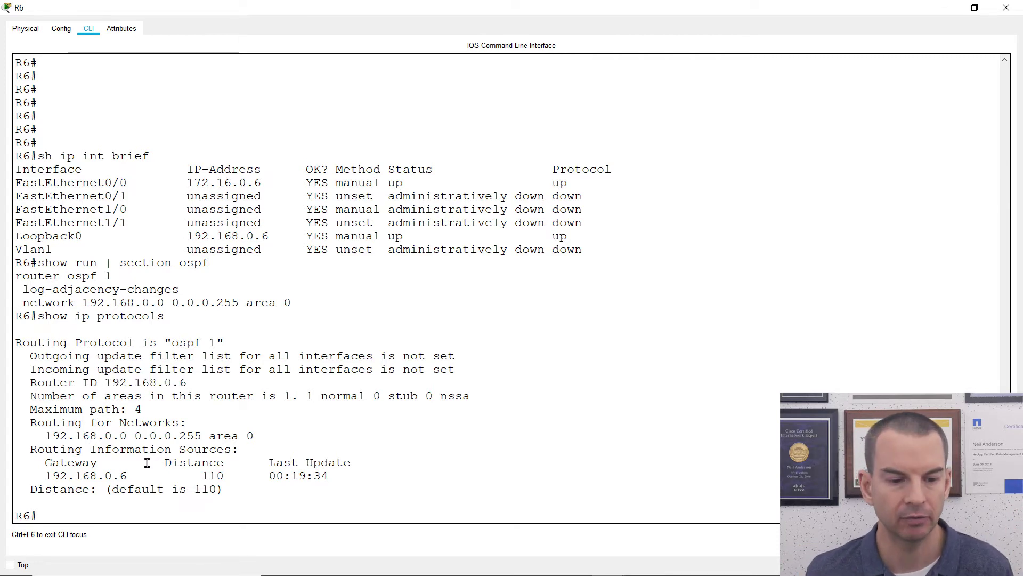
Enter global configuration and the router ospf 1 context on R6.
type("config gt")
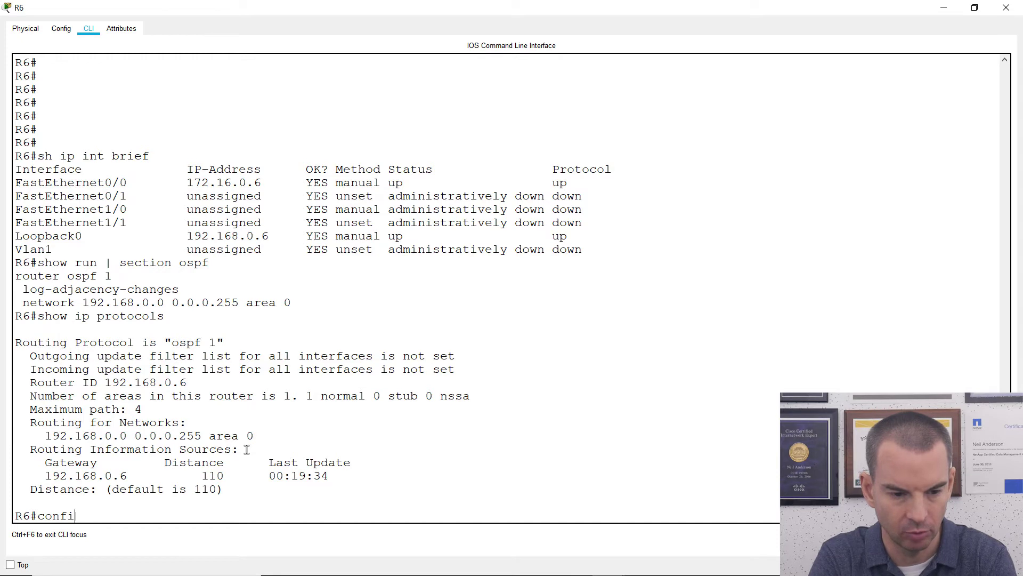
key("Return")
type("con")
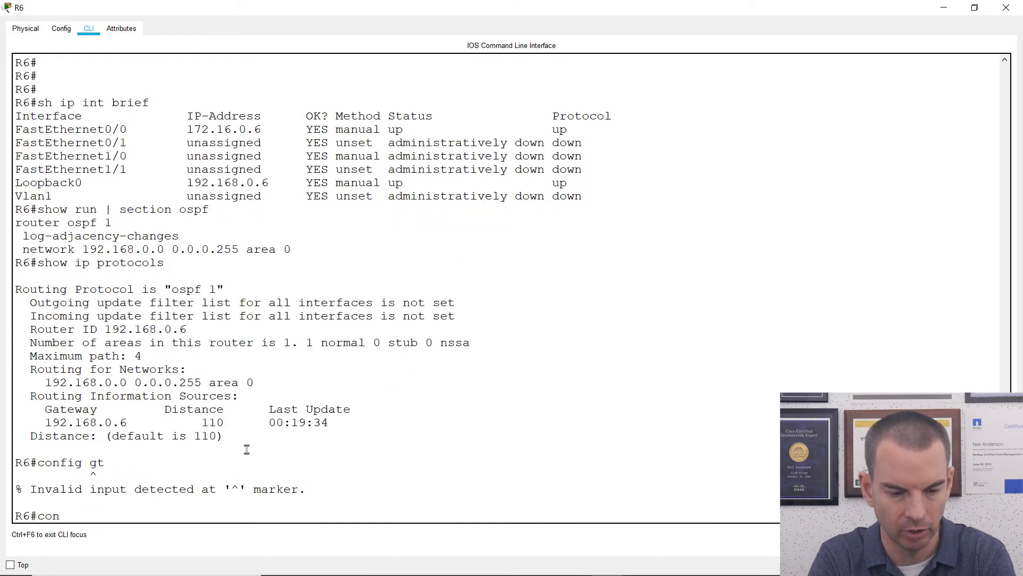
type("fig t")
key("Return")
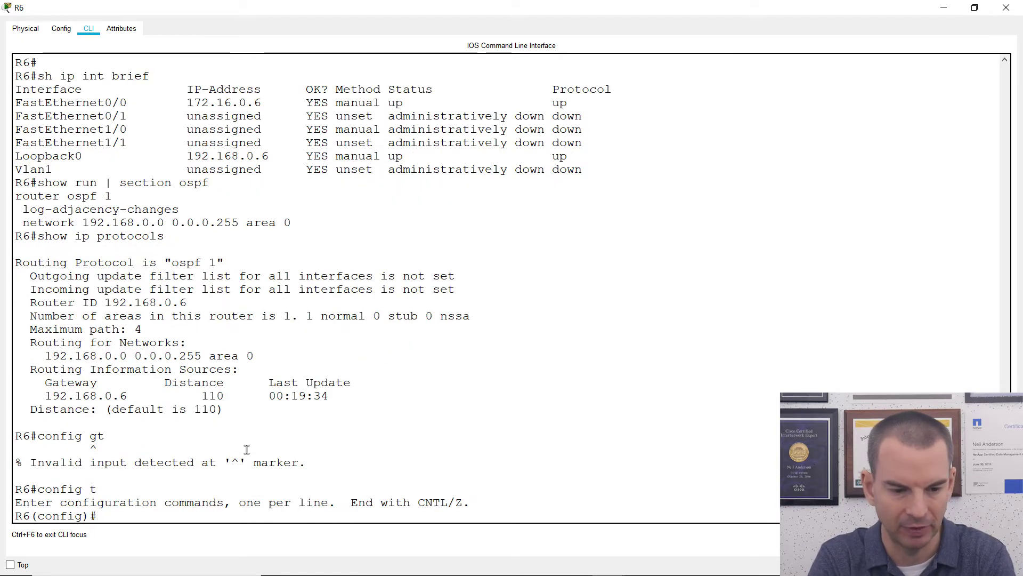
type("router o")
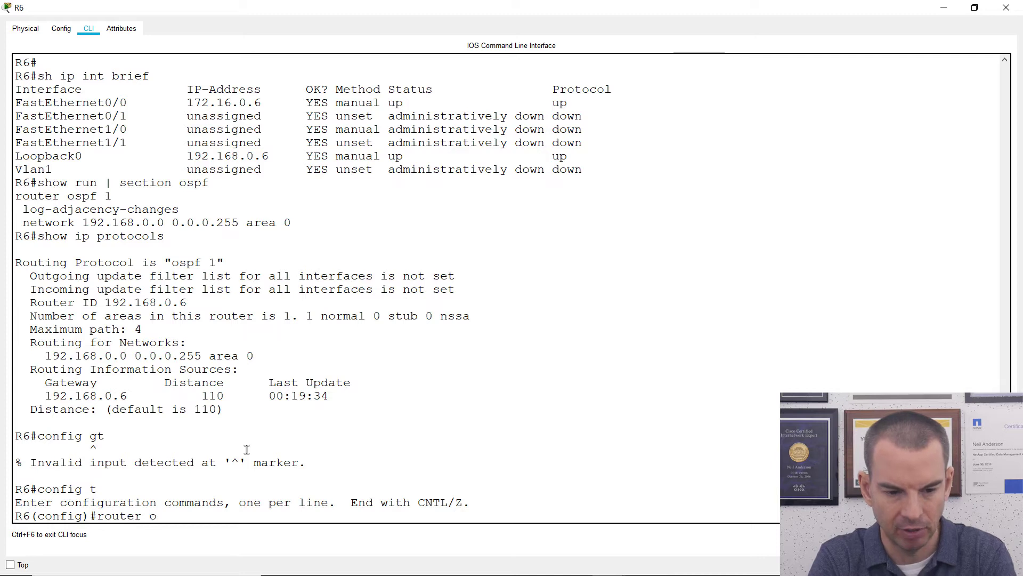
type("spf 1")
key("Return")
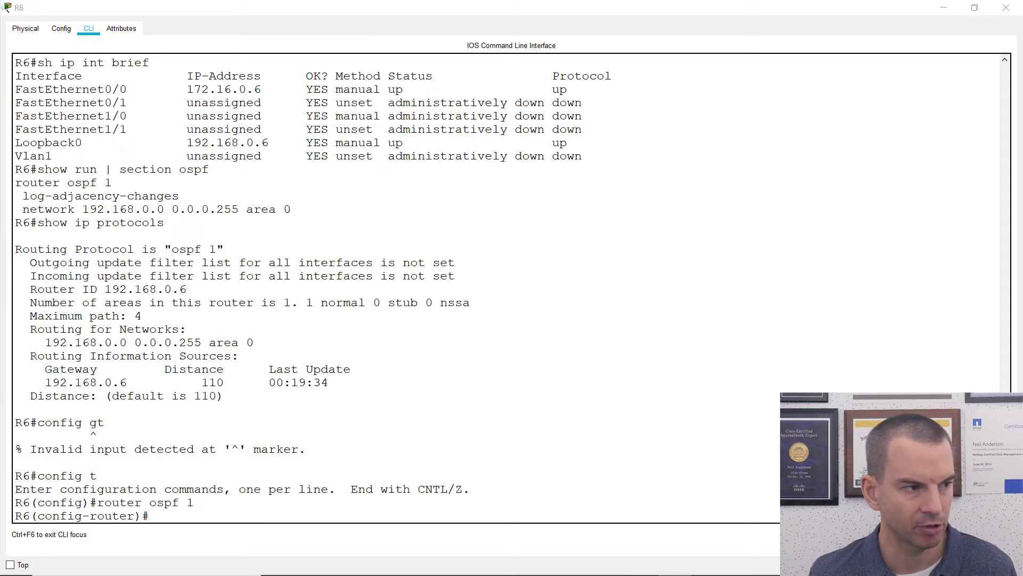
Add 'network 172.16.0.0 0.0.0.255 area 0' under R6's OSPF process.
right_click(208, 458)
left_click(237, 476)
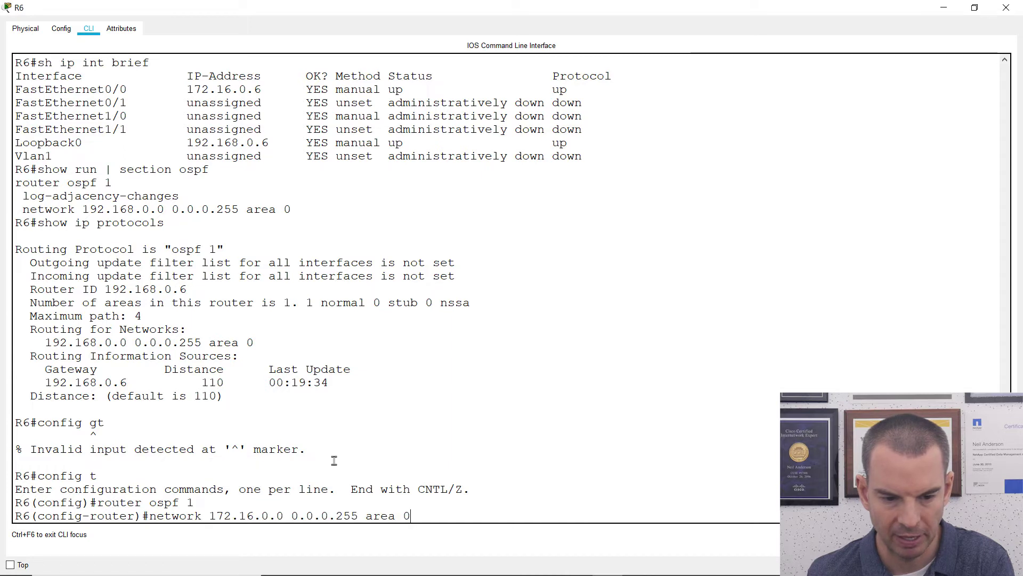
key("Left")
key("Left")
key("Left")
key("Left")
key("Left")
key("Left")
key("Left")
key("Left")
key("Left")
key("Left")
key("Left")
key("Left")
key("Left")
key("Left")
key("Left")
key("Left")
key("Left")
key("Left")
left_click_drag(282, 516, 210, 515)
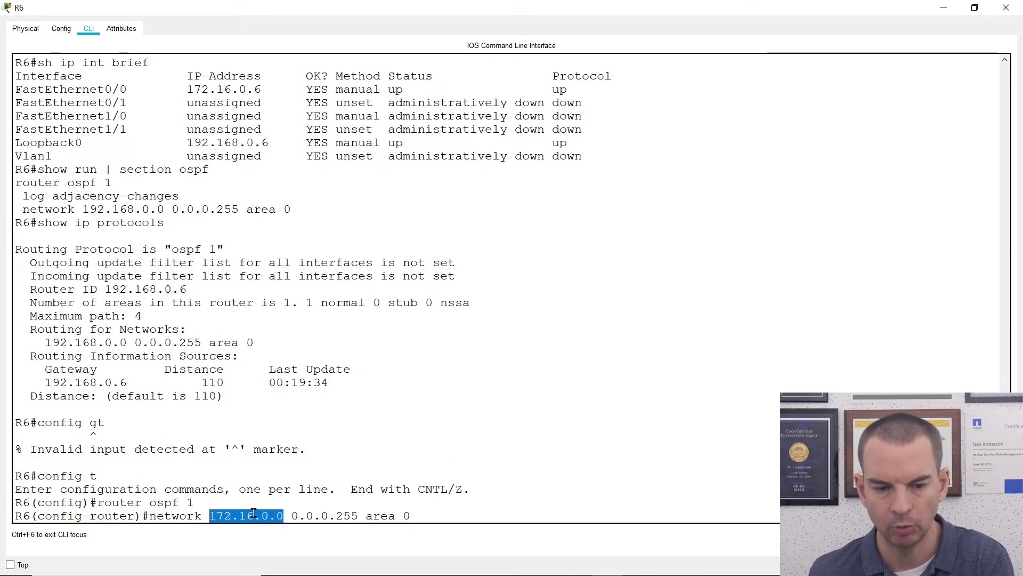
left_click(543, 481)
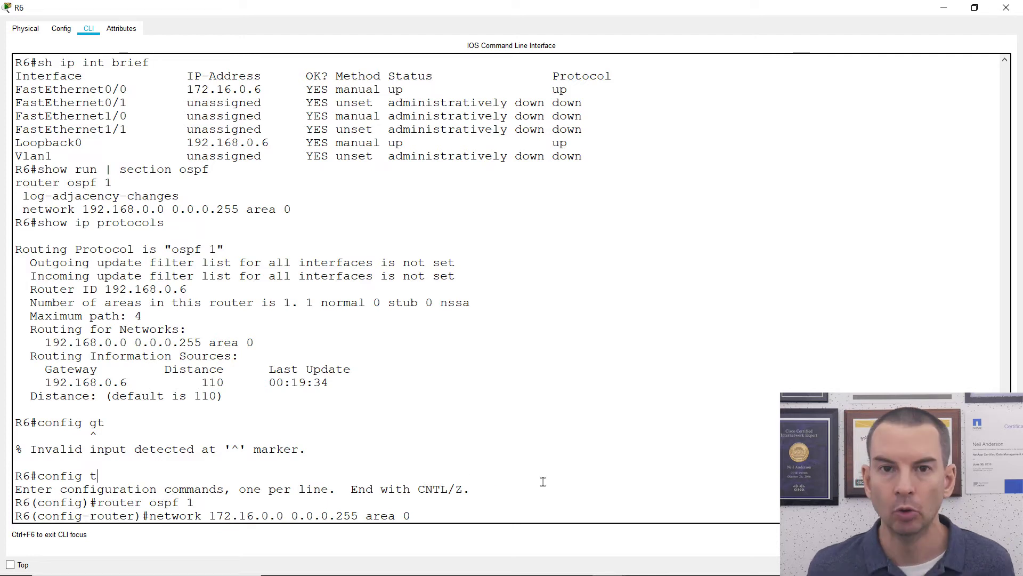
key("Return")
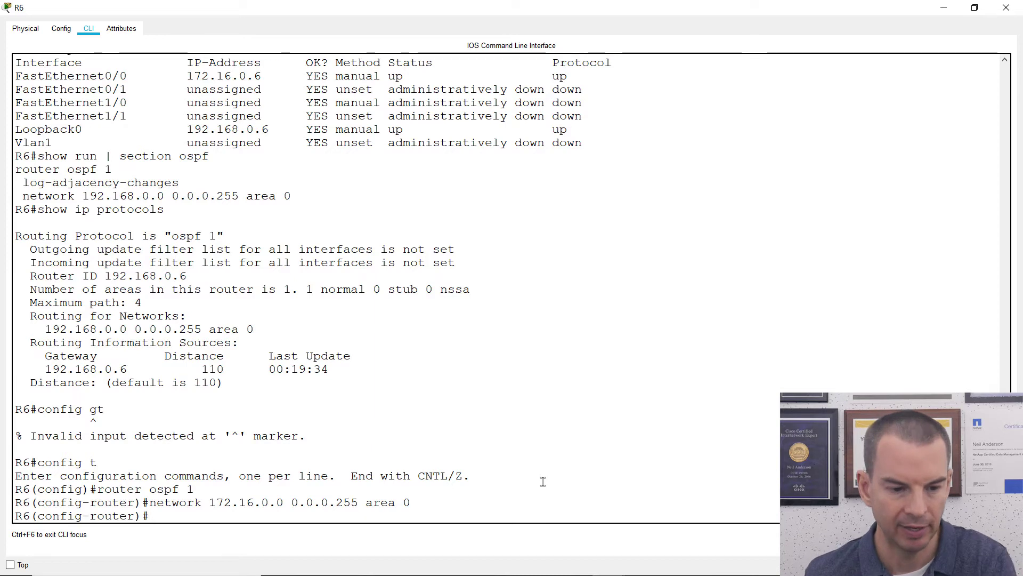
On R7, add network 172.16.0.0 0.0.0.255 area 0 under router ospf 1.
key("alt+Tab")
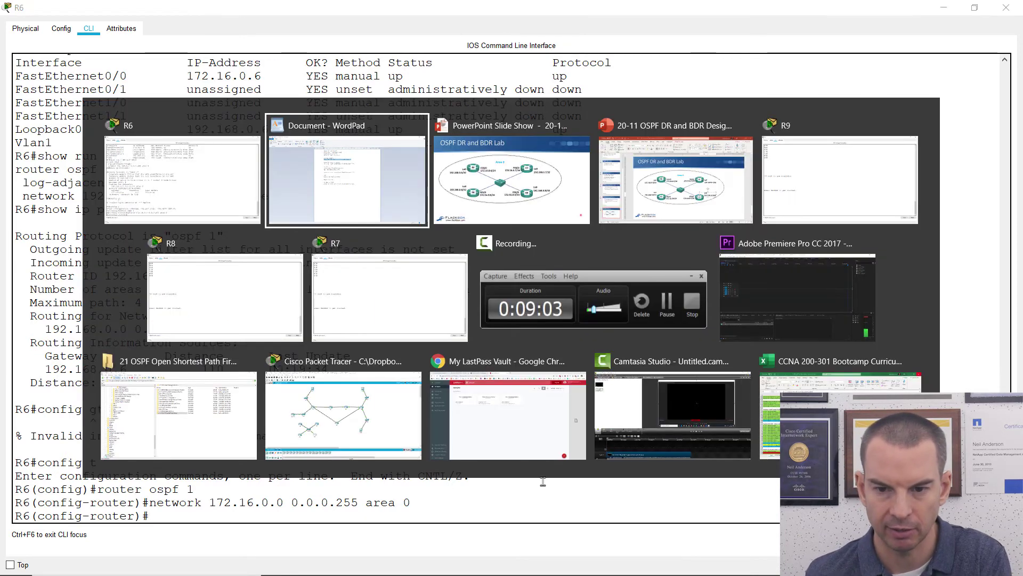
key("Tab")
key("Tab")
key("Tab")
key("Tab")
key("Tab")
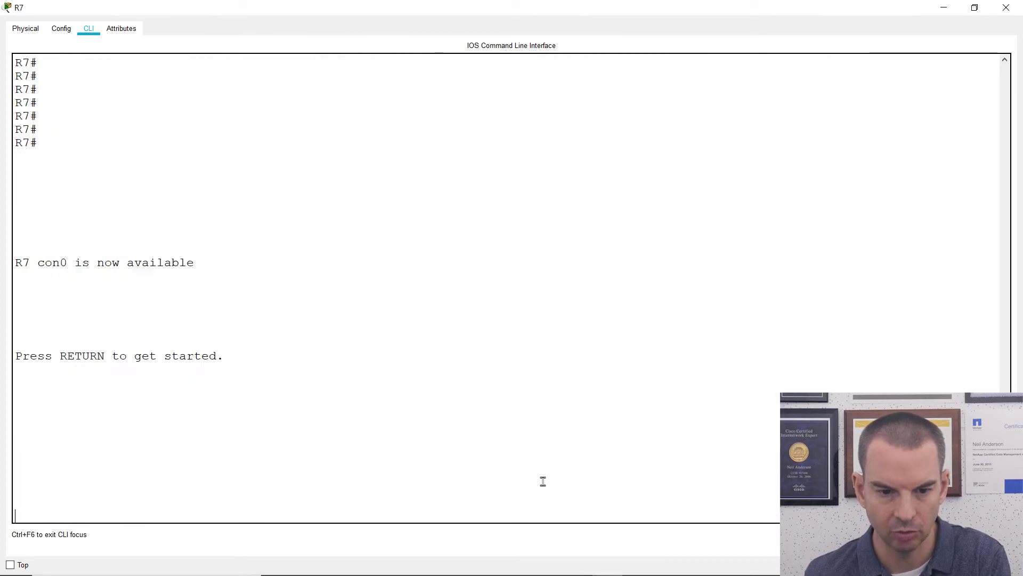
key("Return")
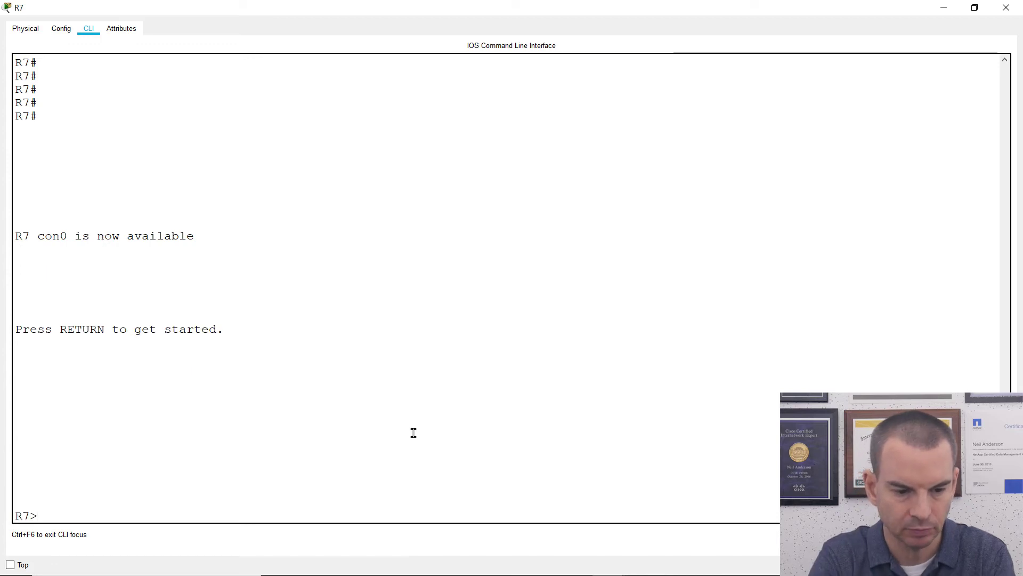
type("en")
key("Return")
type("config t")
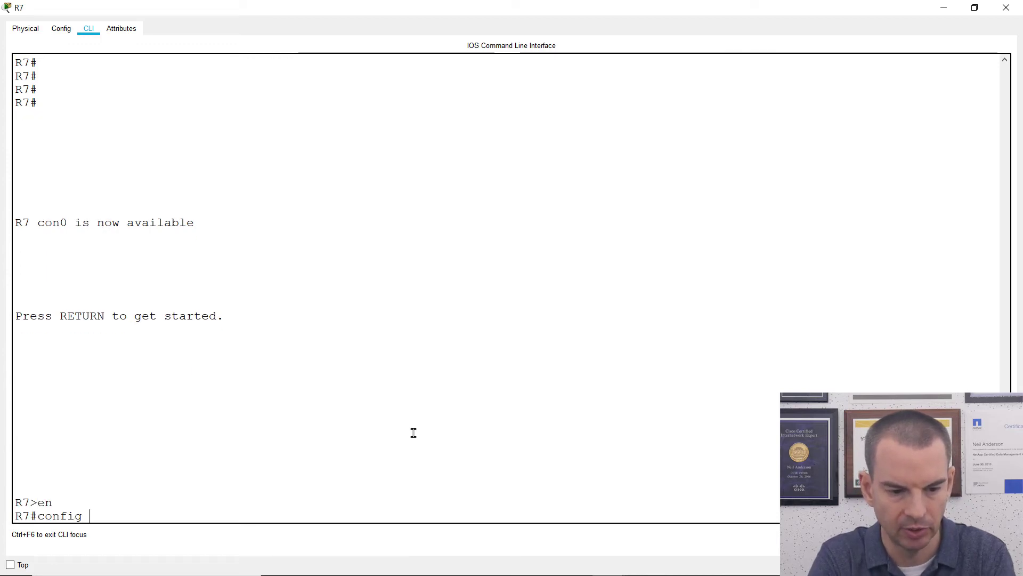
key("Return")
type("router os")
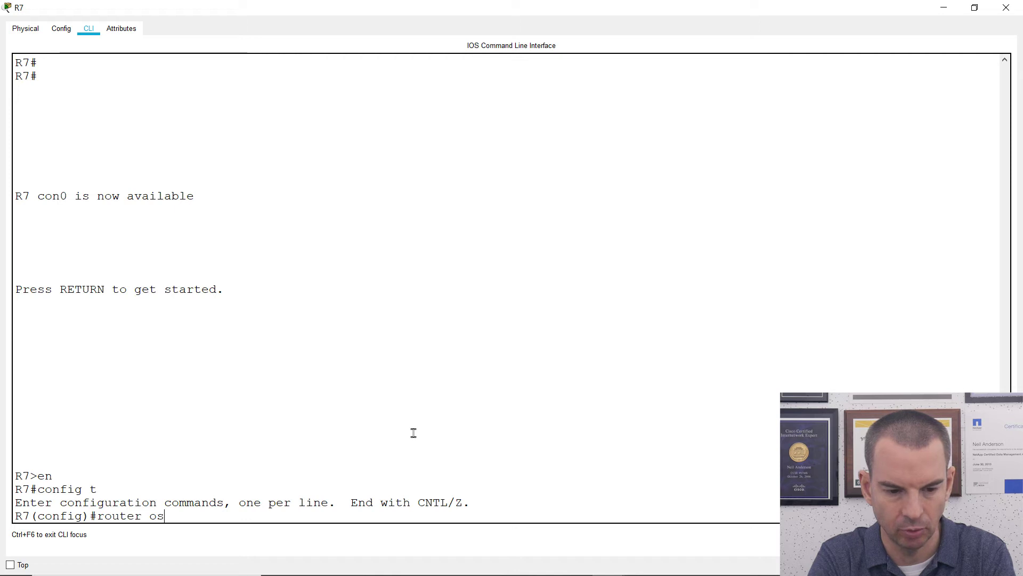
type("pf 1")
key("Return")
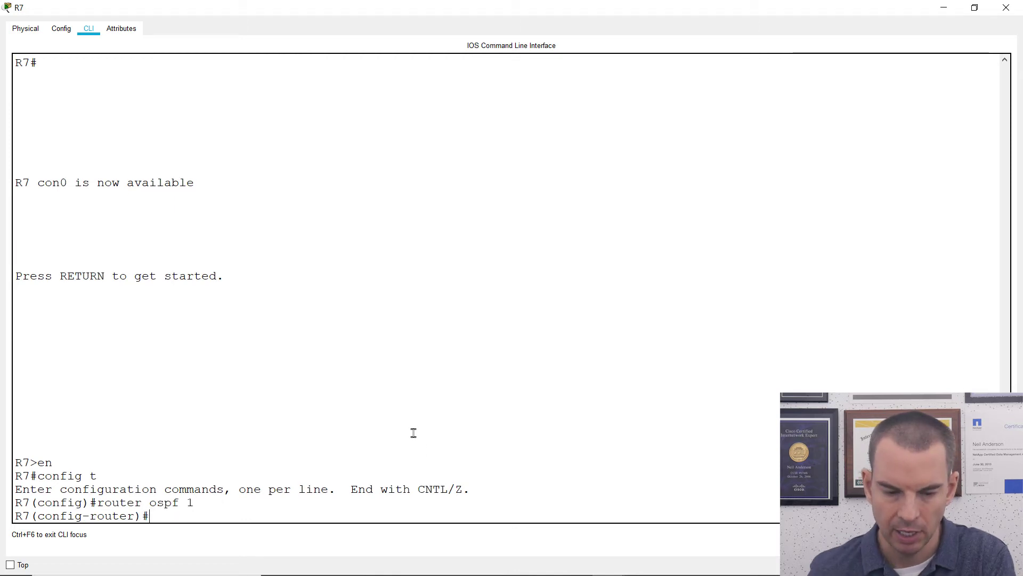
type("network 172.16.0.0 0.0.0.255 area 0")
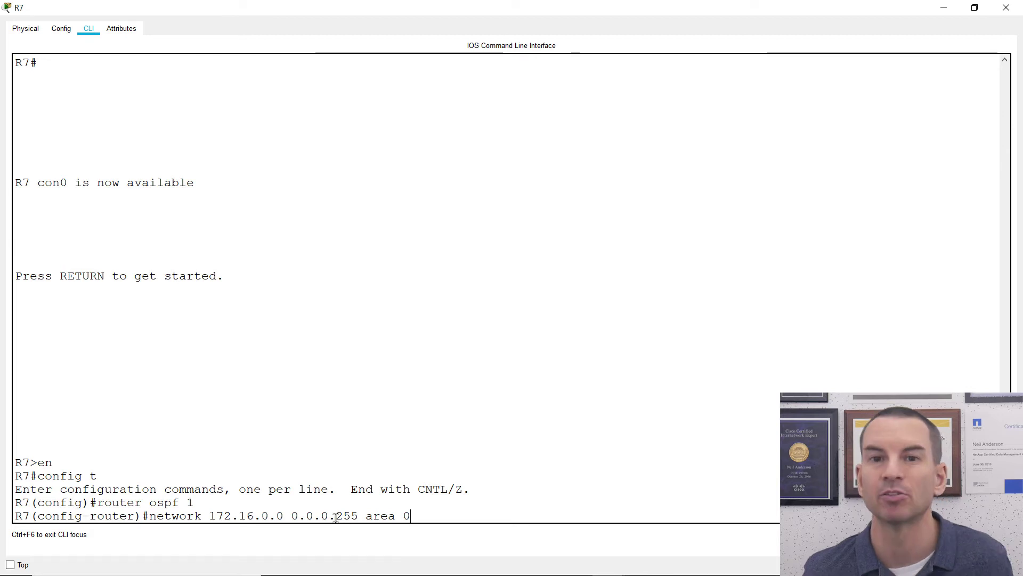
key("Return")
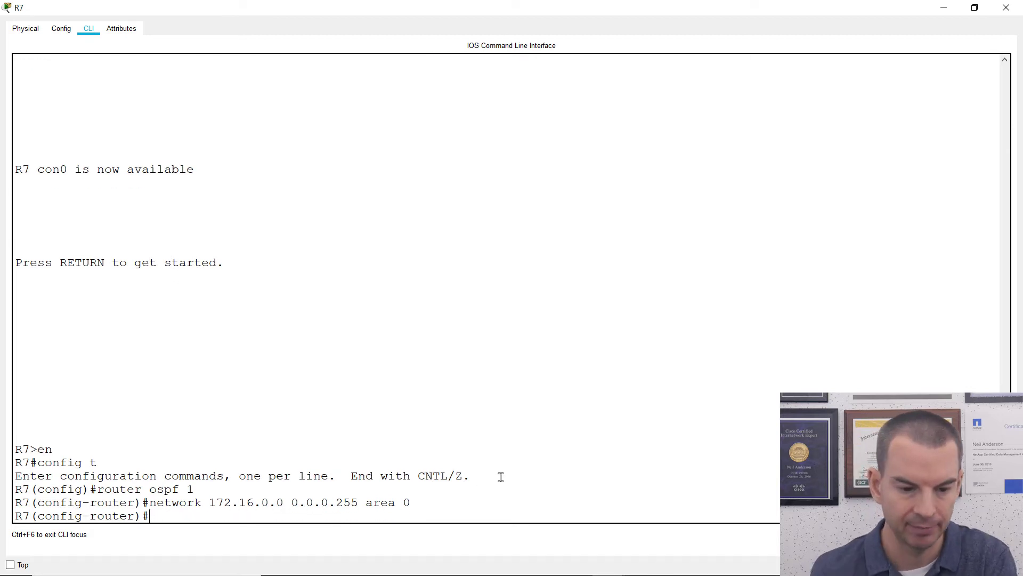
On R8, add network 172.16.0.0 0.0.0.255 area 0 under router ospf 1.
key("alt+Tab")
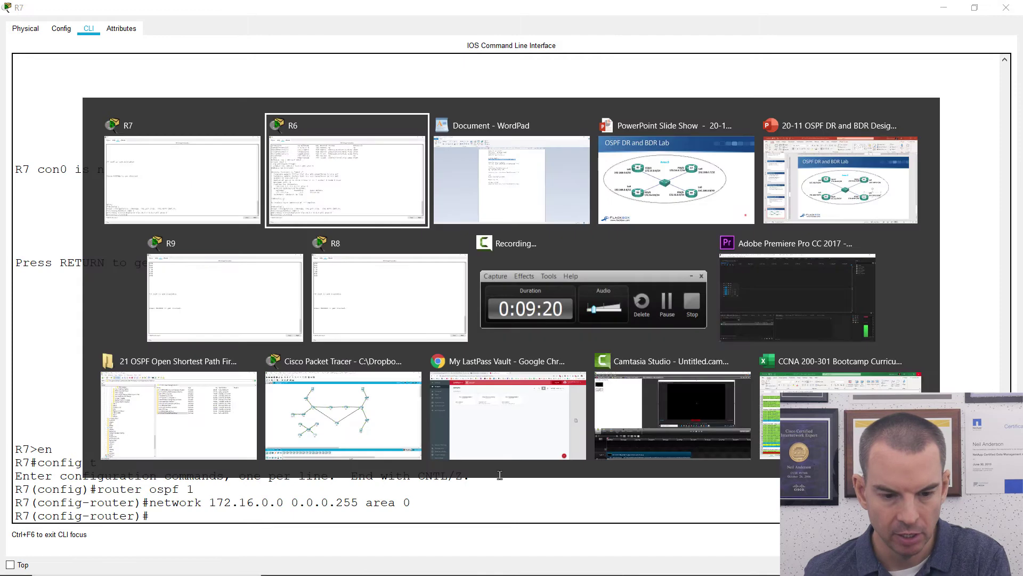
key("alt+Tab")
key("alt+Tab")
key("alt+Tab")
key("alt+Tab")
key("alt+Tab")
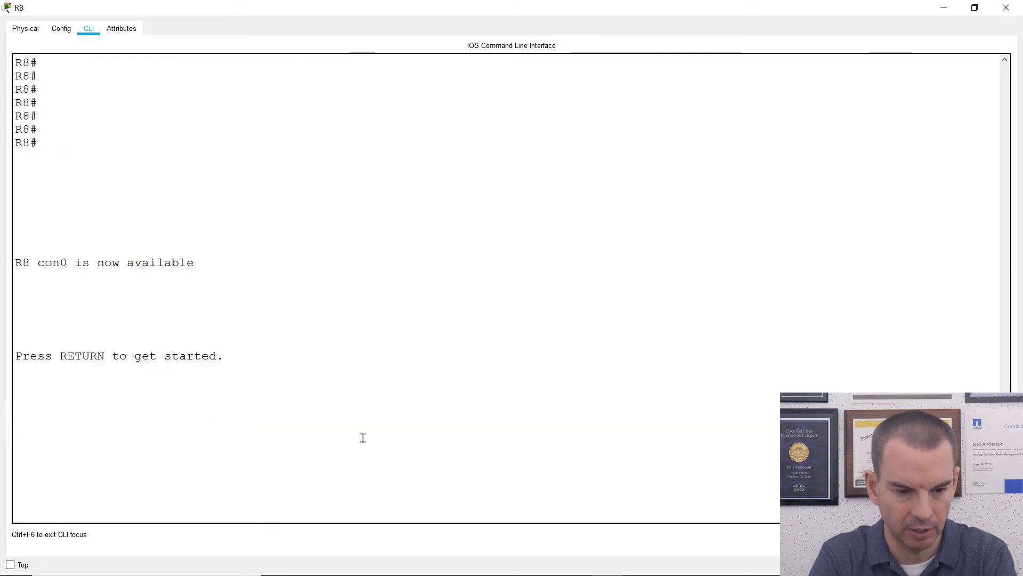
key("Return")
type("en")
key("Return")
type("config t")
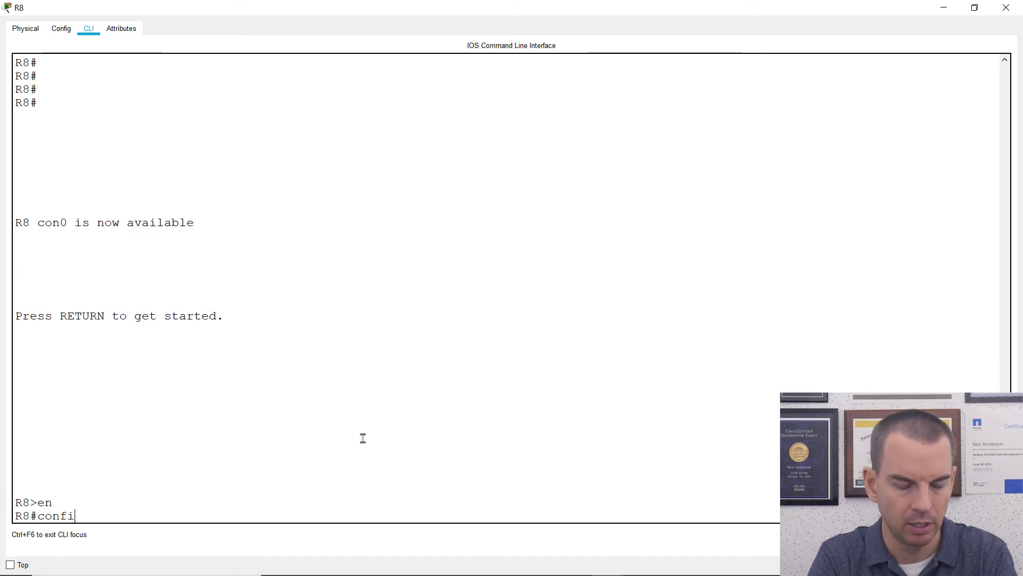
key("Return")
type("r")
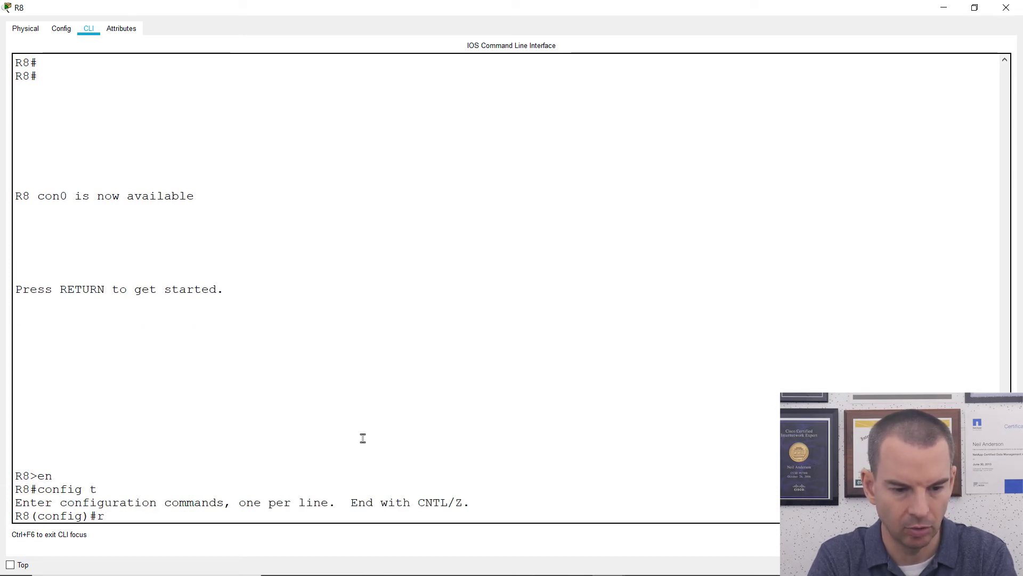
type("outer ospf 1")
key("Return")
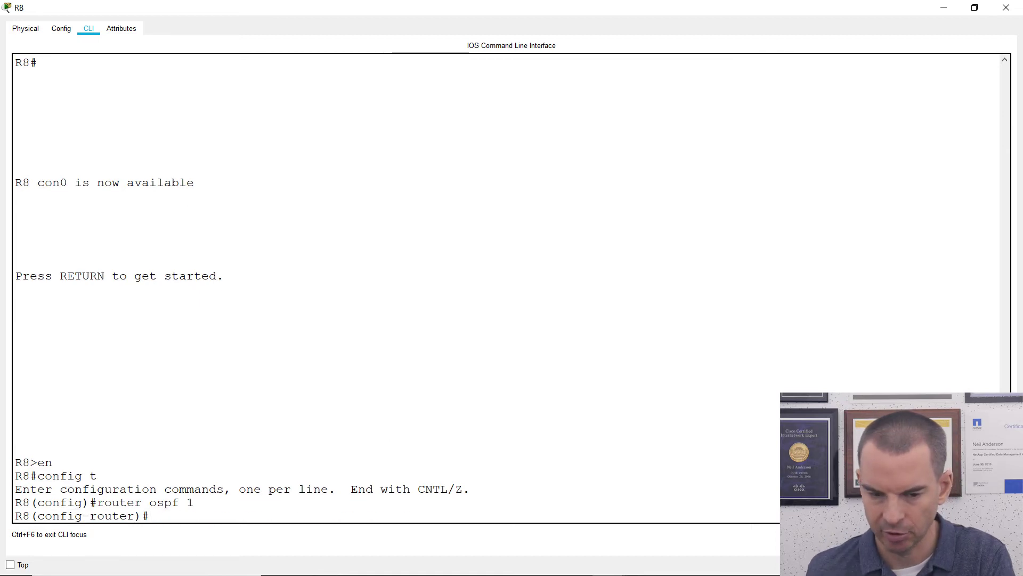
type("network 172.16.0.0 0.0.0.255 area 0")
key("Return")
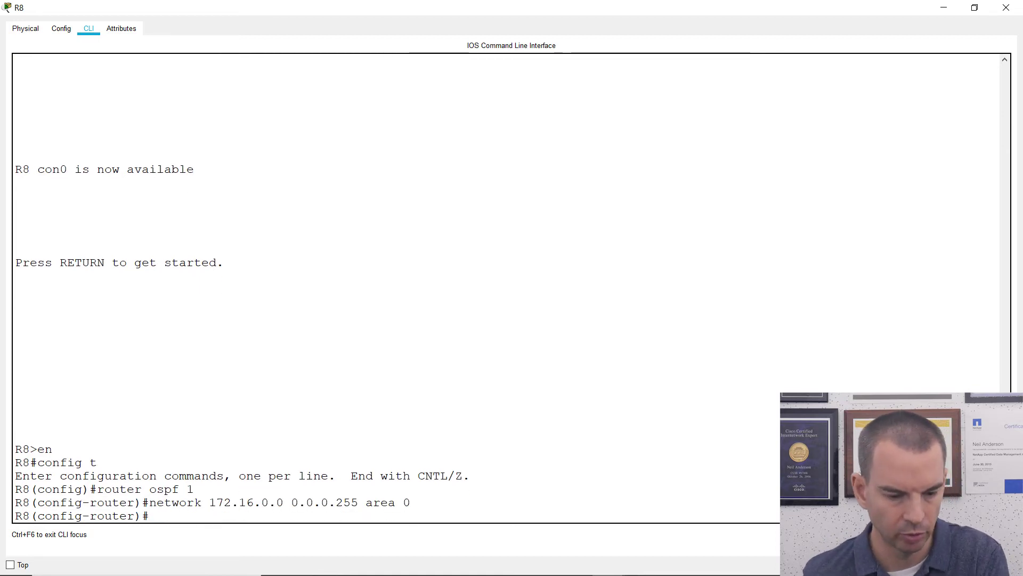
key("alt+Tab")
key("alt+Tab")
key("alt+Tab")
key("alt+Tab")
key("alt+Tab")
key("alt+Tab")
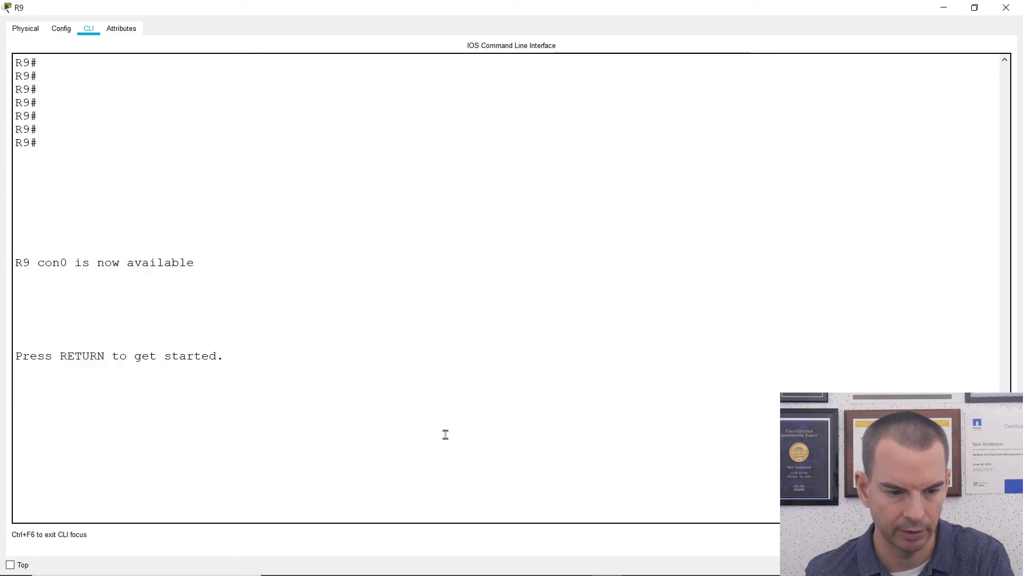
Enter privileged and global configuration mode on R9.
left_click(360, 425)
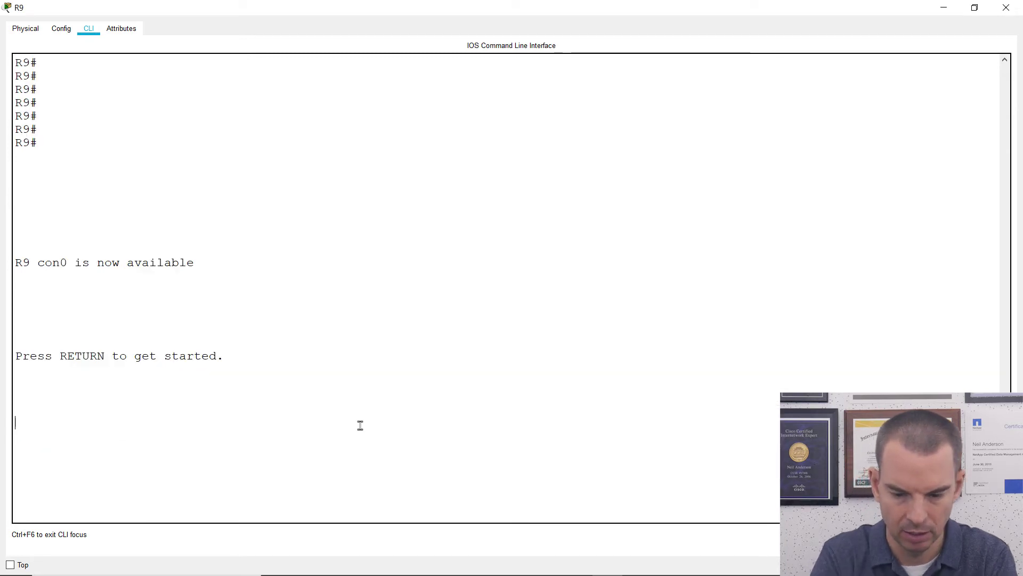
key("Return")
type("en")
key("Return")
type("config g")
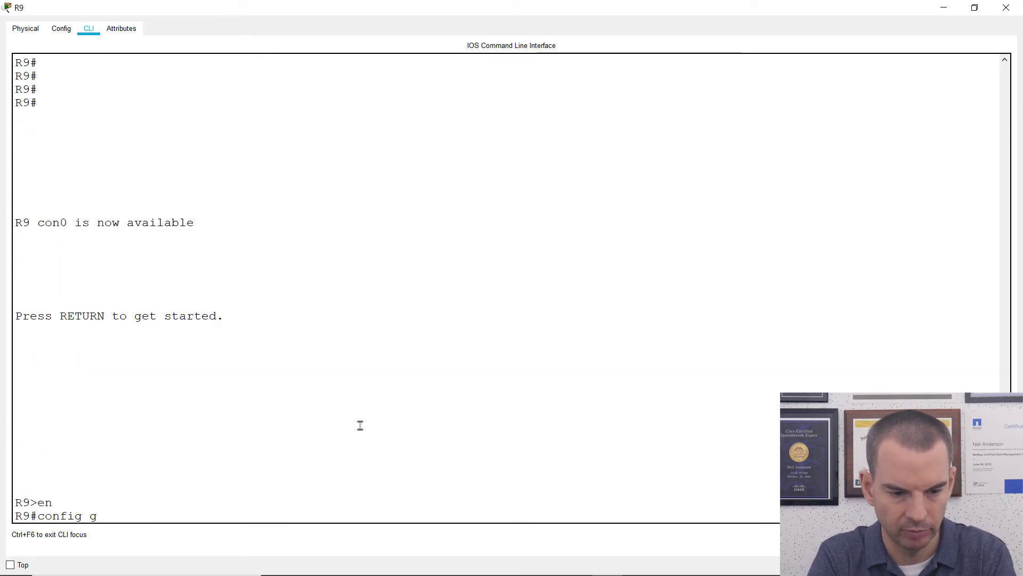
type("t")
key("Return")
type("config t")
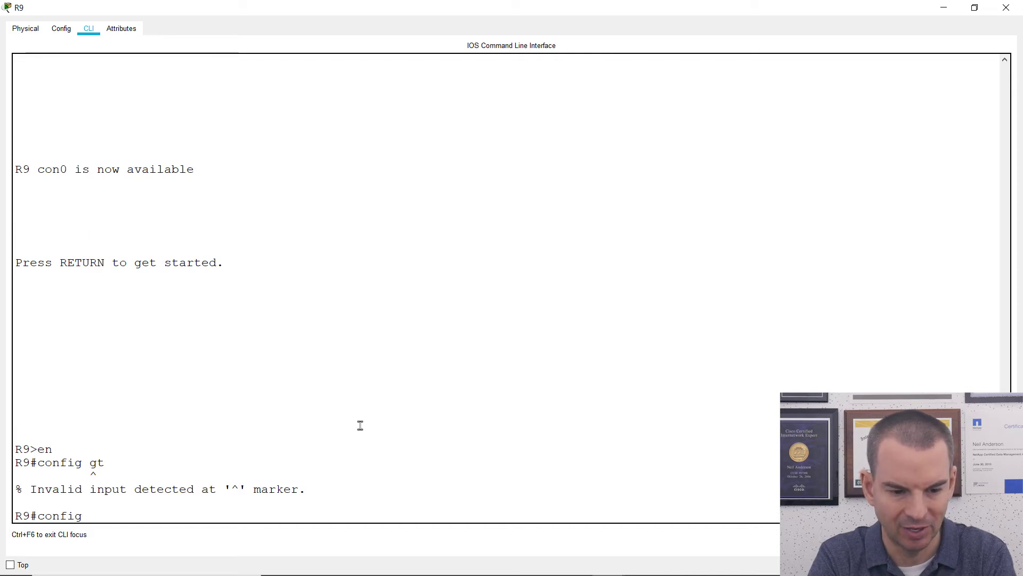
key("Return")
Add network 172.16.0.0 0.0.0.255 area 0 under R9's router ospf 1, then end.
type("rout")
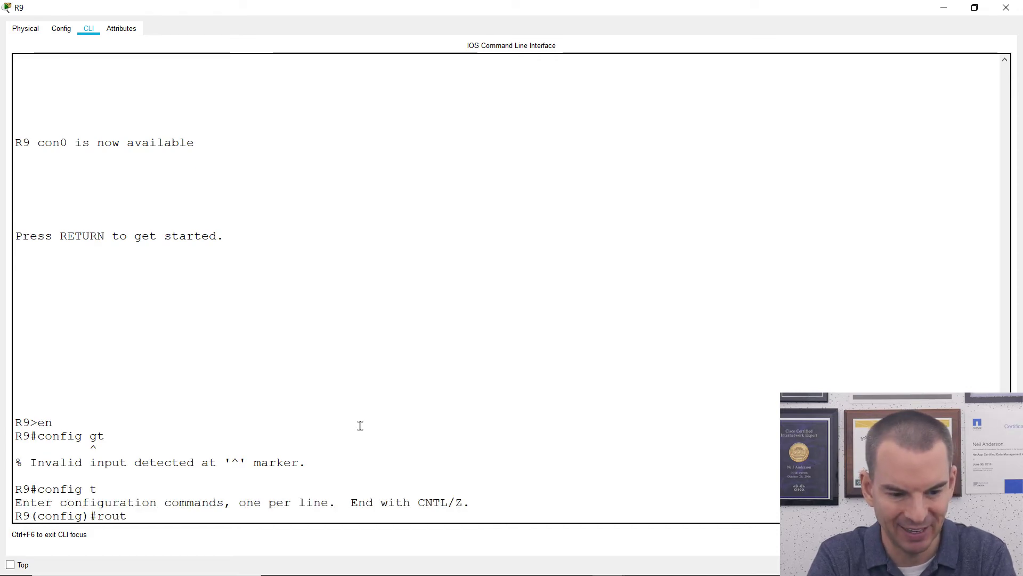
type("er ospf 1")
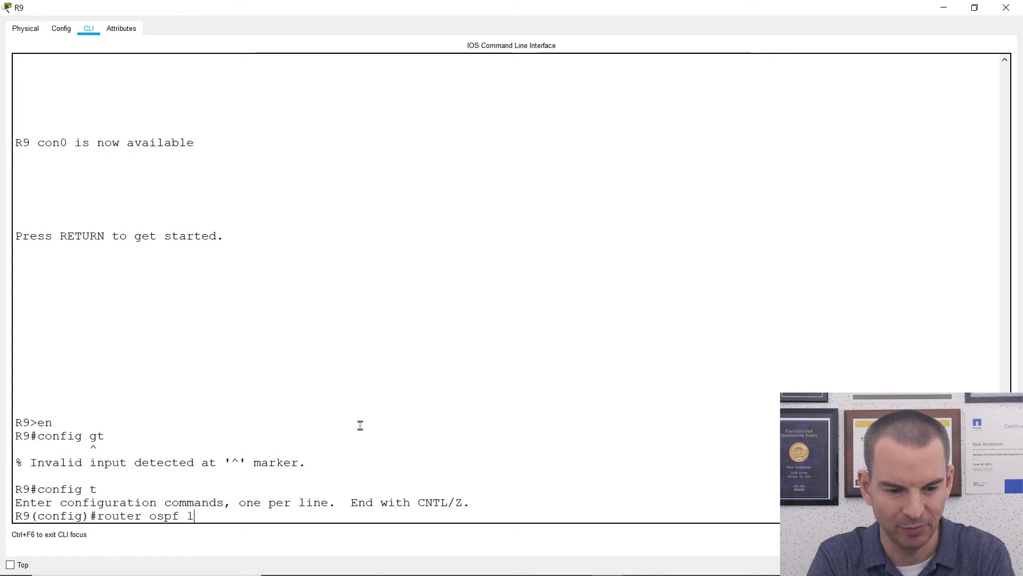
key("Return")
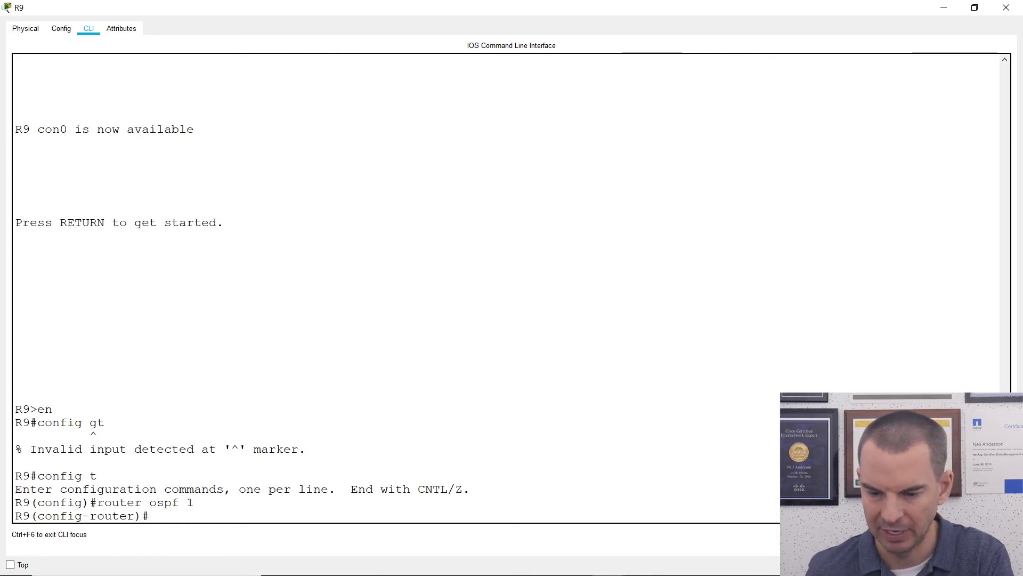
type("network 172.16.0.0 0.0.0.255 area 0")
key("Return")
type("end")
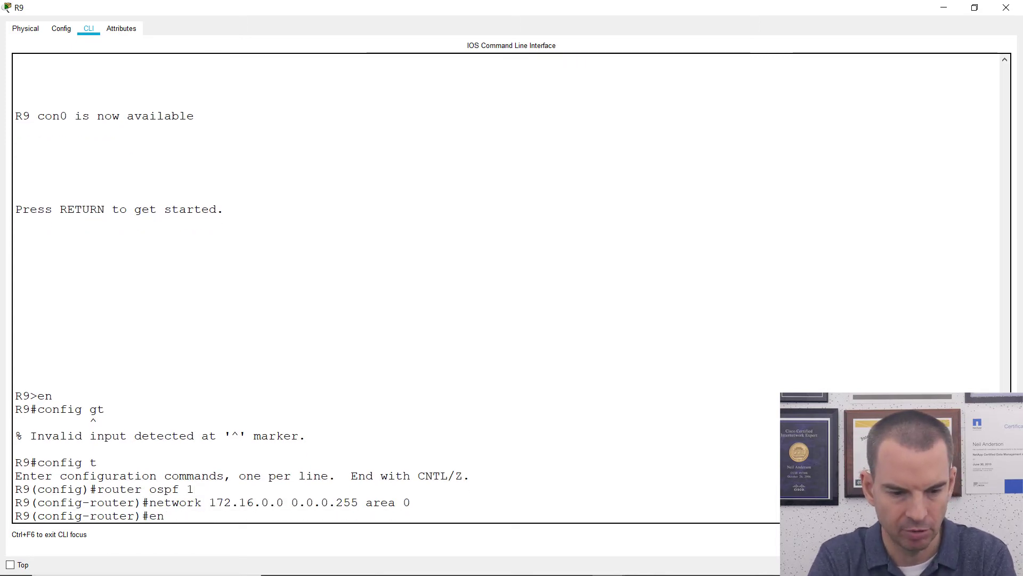
key("Return")
key("Return")
key("Return")
key("Return")
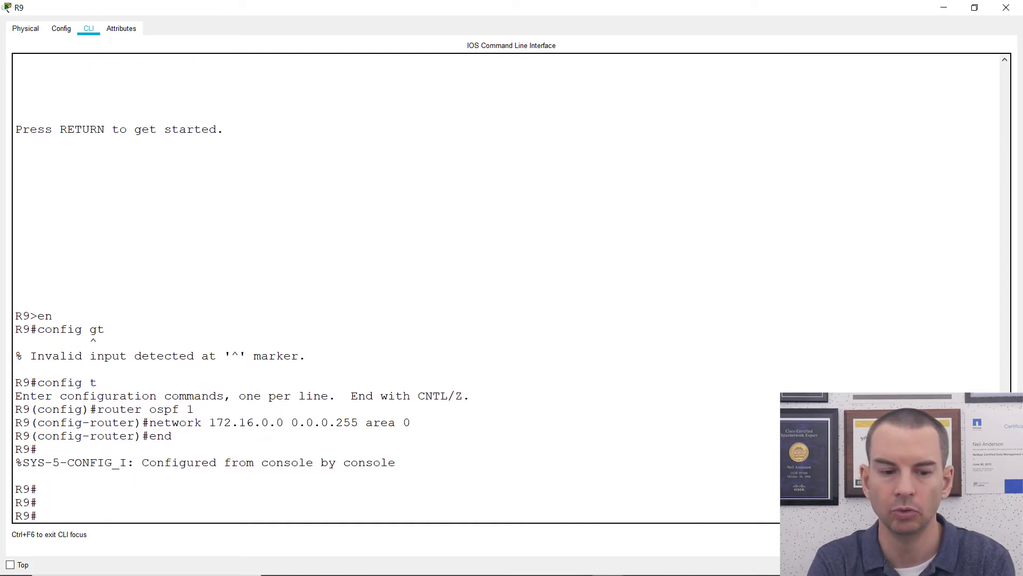
Display R9's OSPF neighbor table with 'show ip ospf neighbor'.
type("sh")
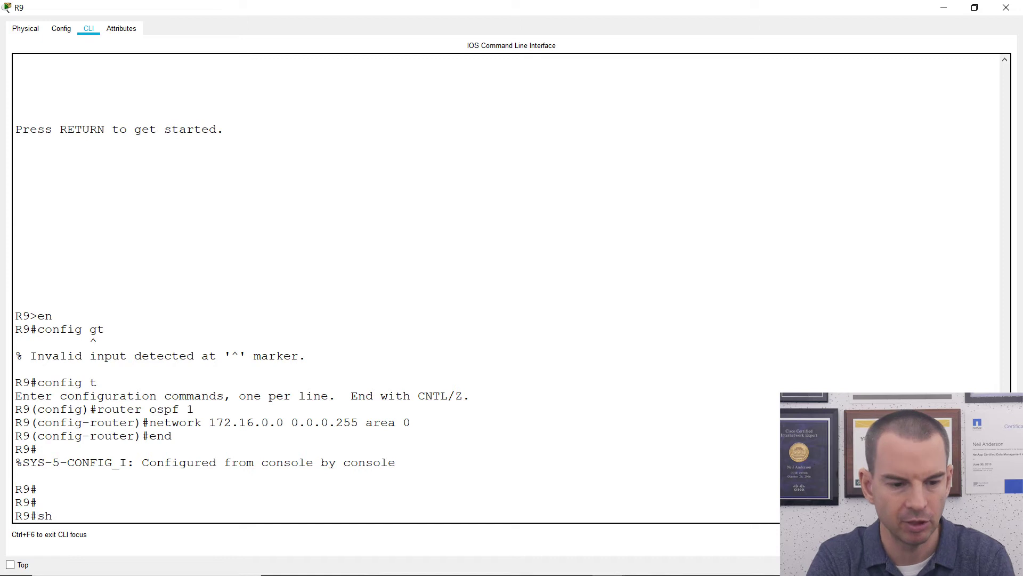
type("ow ip ")
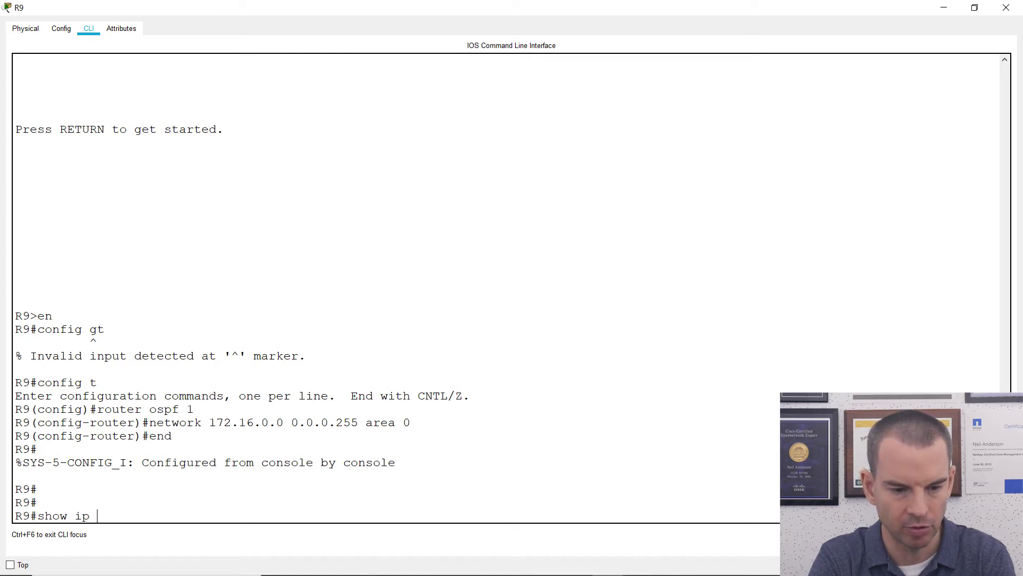
type("ospf neigh")
key("Tab")
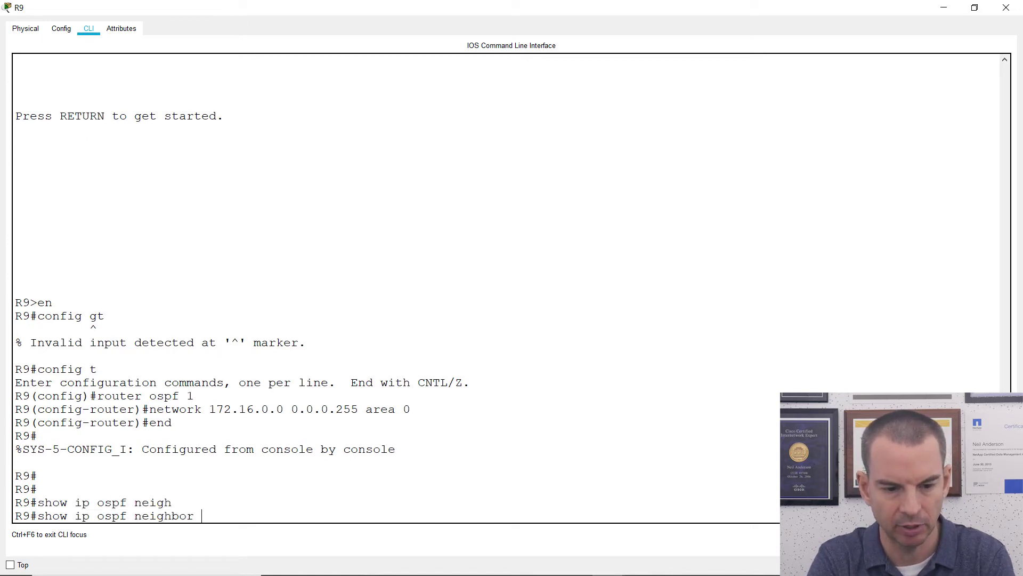
key("Return")
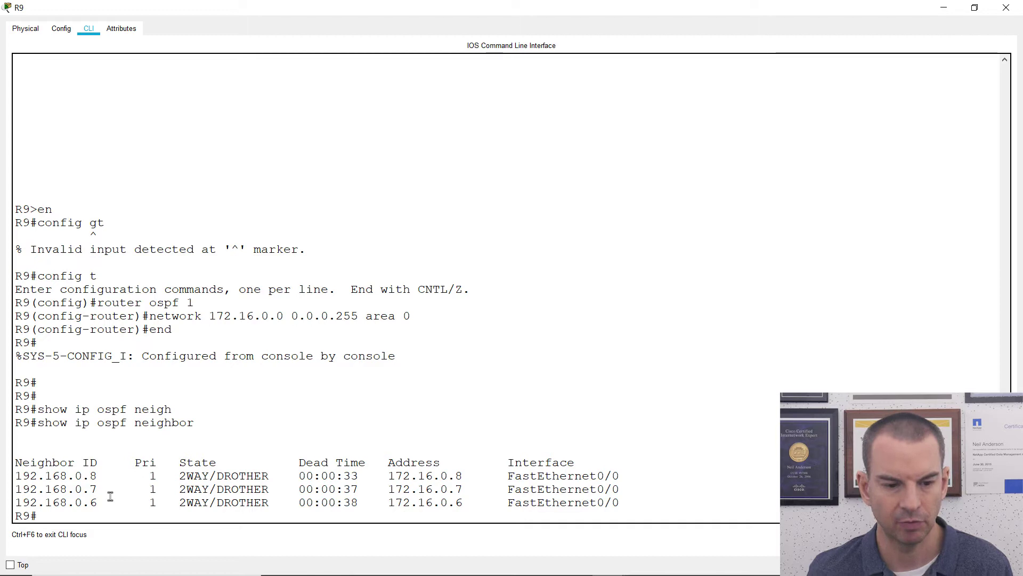
left_click_drag(102, 504, 90, 476)
left_click(102, 475)
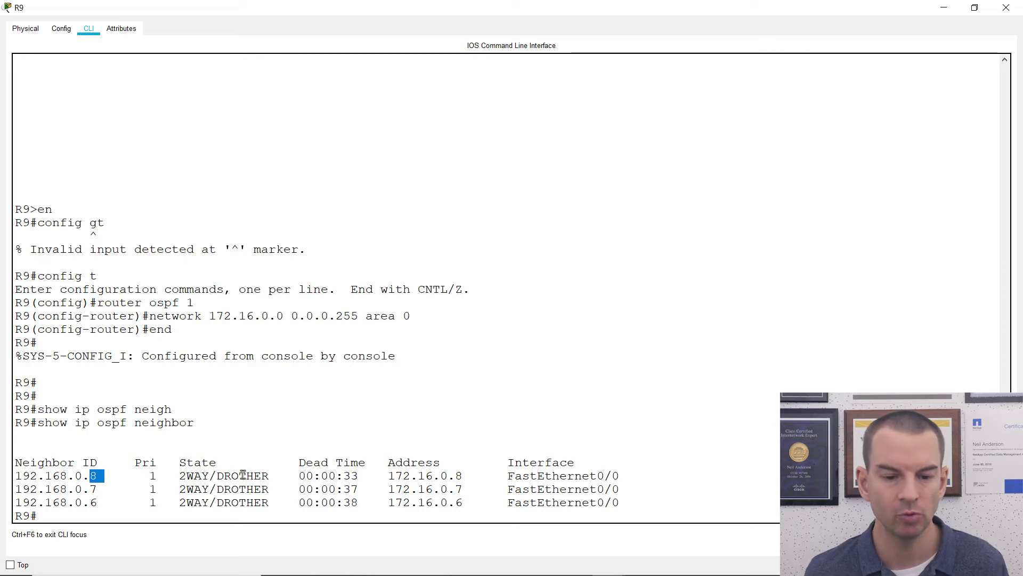
left_click(715, 411)
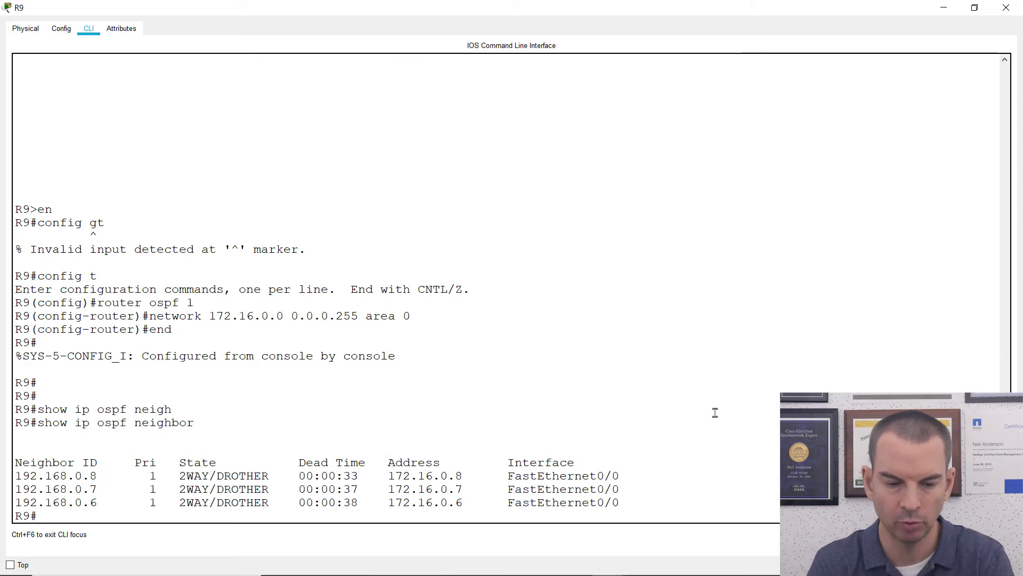
Rerun the neighbor listing and note the three LOADING-to-FULL adjacency log messages.
key("Up")
key("Return")
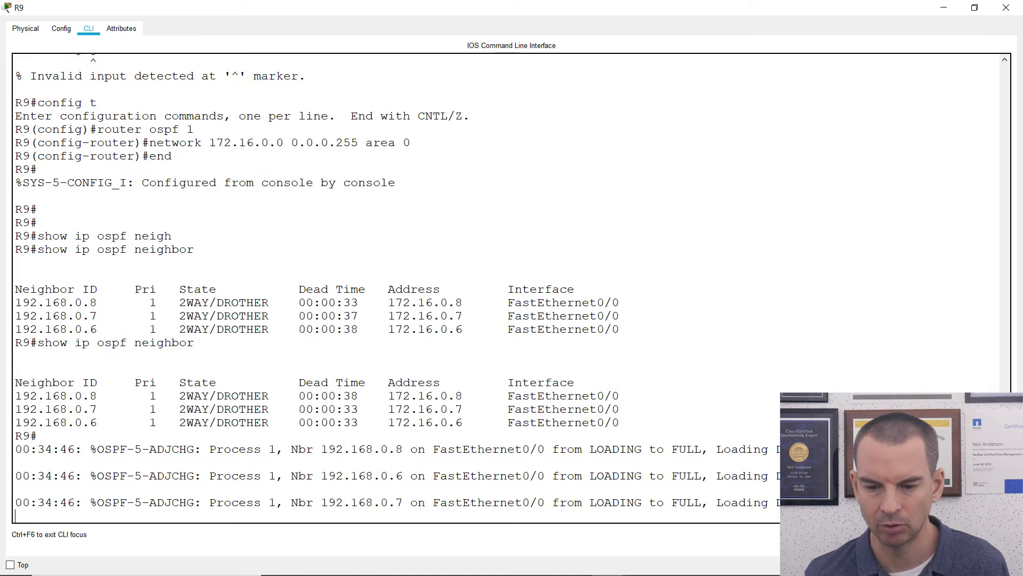
left_click_drag(781, 503, 13, 444)
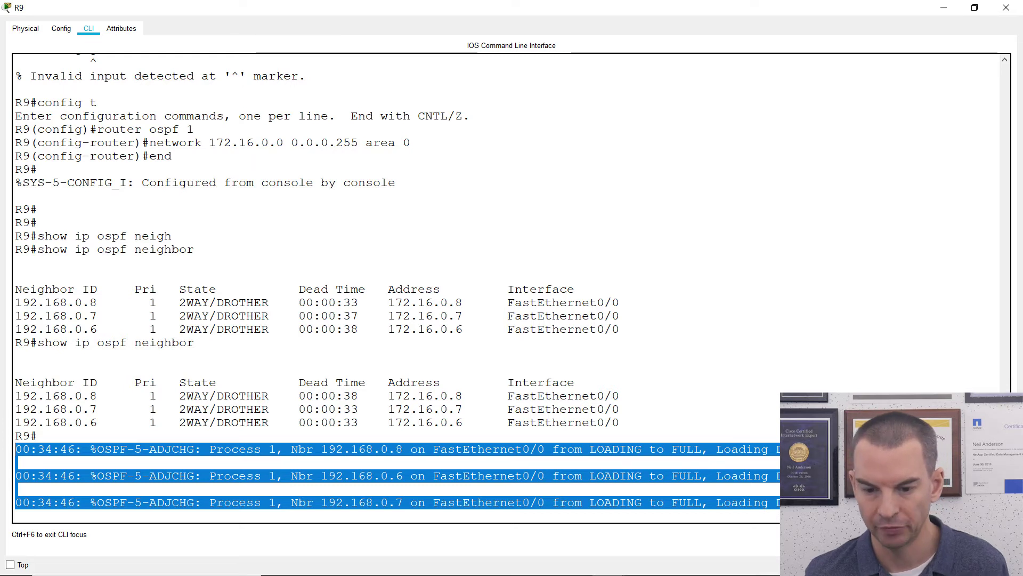
Rerun R9's neighbor listing and compare the earlier 2WAY state with the new FULL state.
left_click(672, 452)
key("Return")
key("Return")
key("Up")
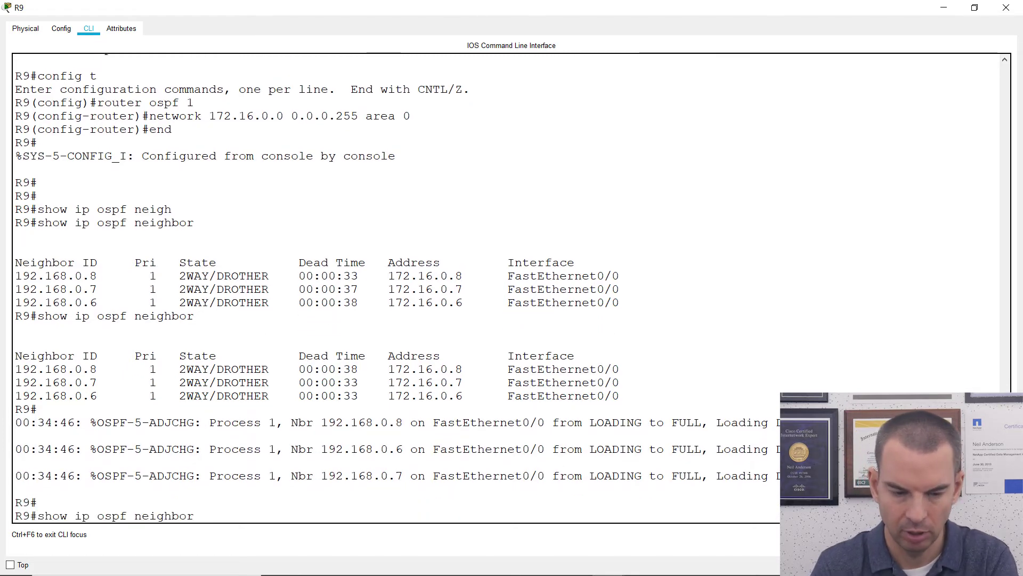
key("Return")
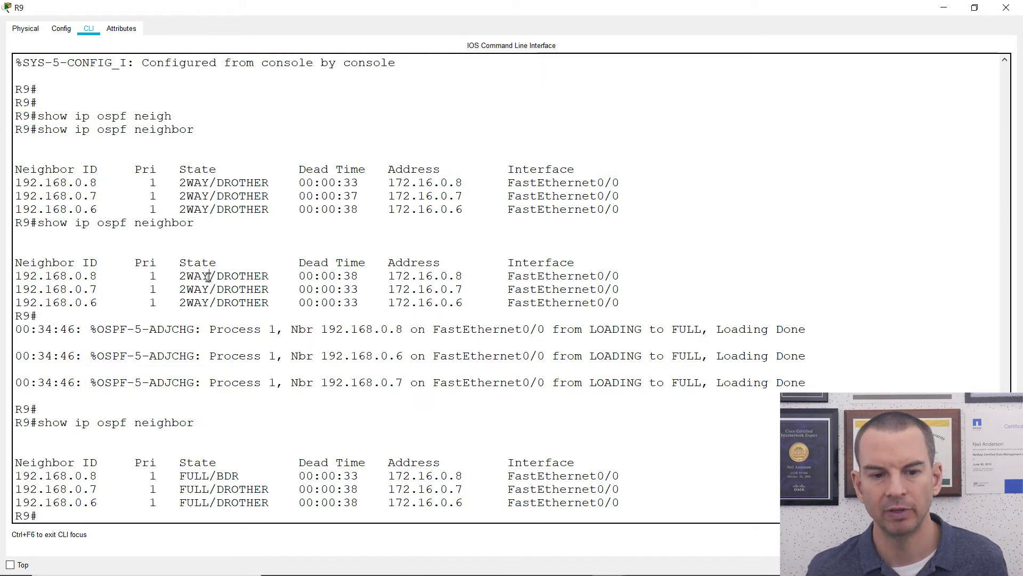
left_click_drag(207, 277, 180, 276)
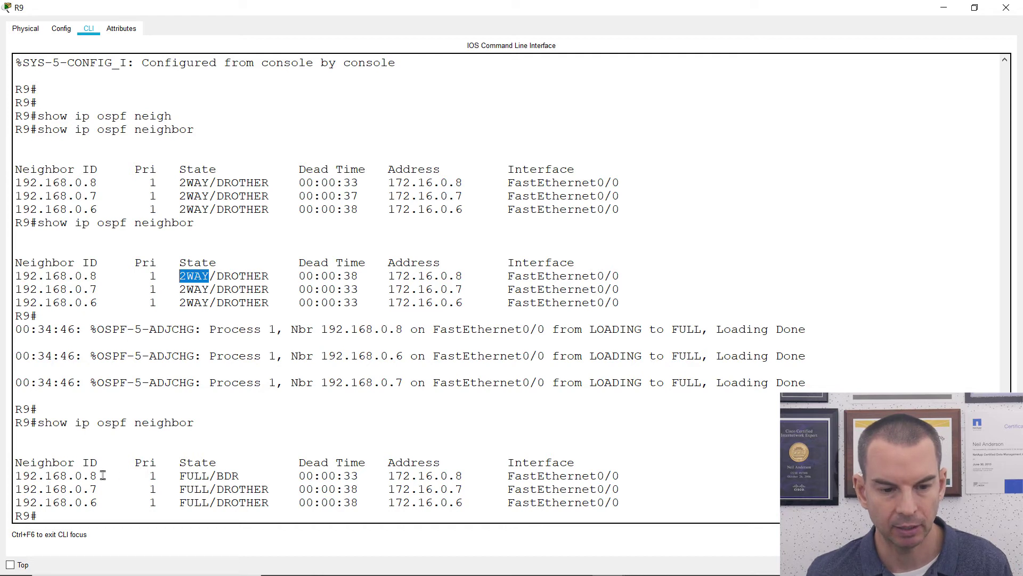
left_click_drag(97, 476, 23, 477)
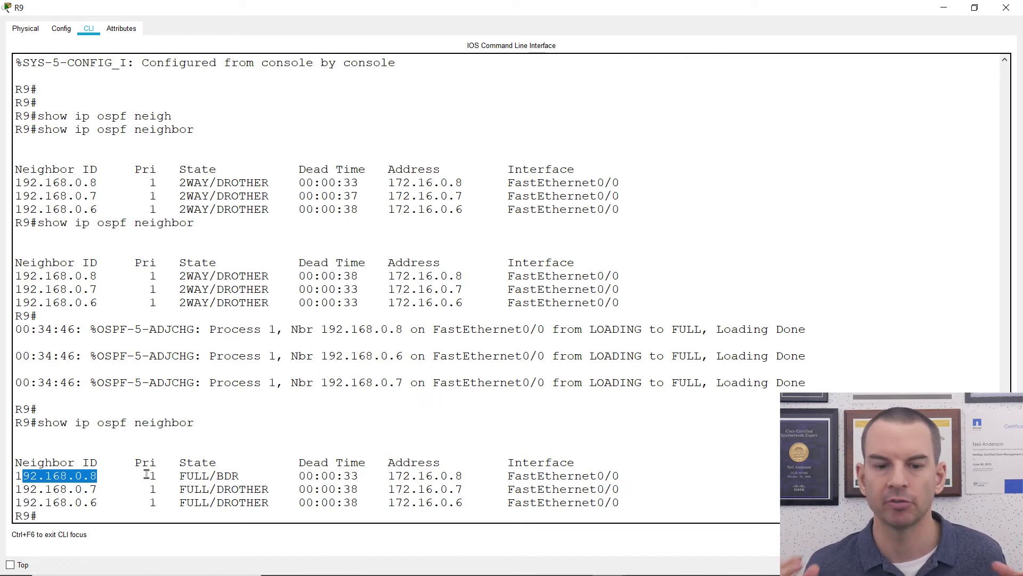
left_click_drag(208, 476, 190, 501)
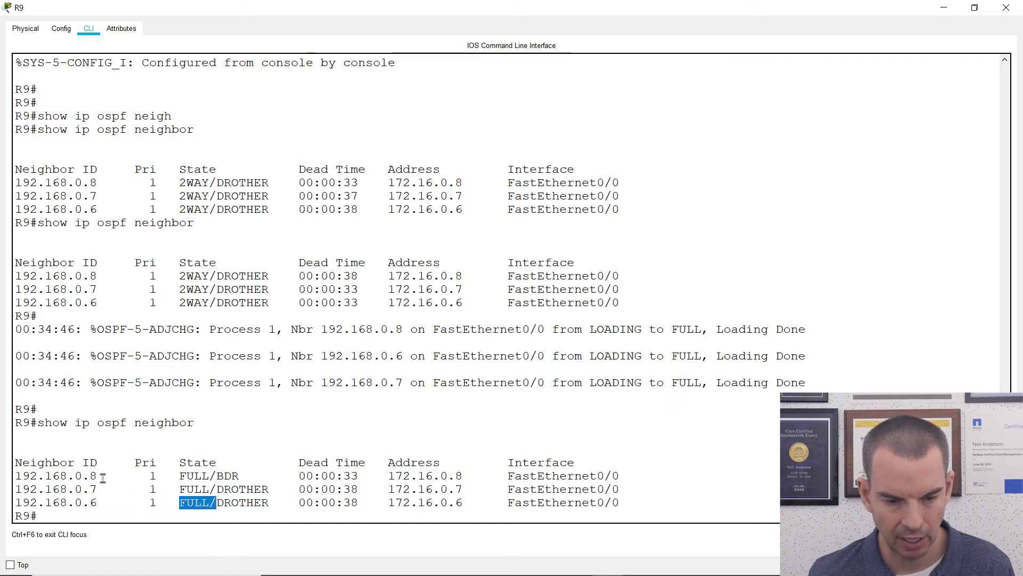
Note 192.168.0.8 as BDR and 192.168.0.7 as DROTHER in R9's neighbor table.
left_click_drag(105, 476, 84, 477)
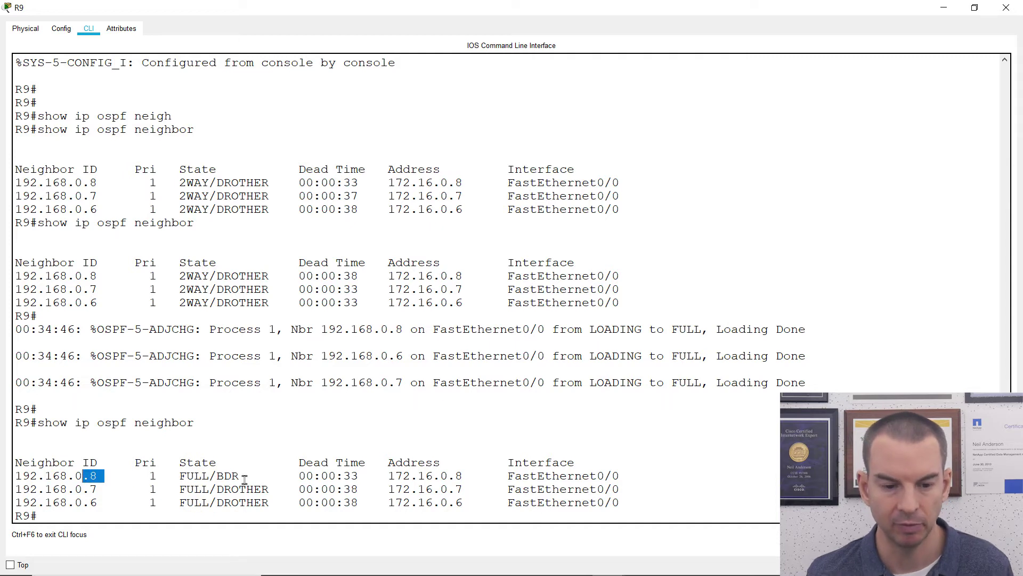
left_click_drag(246, 476, 217, 476)
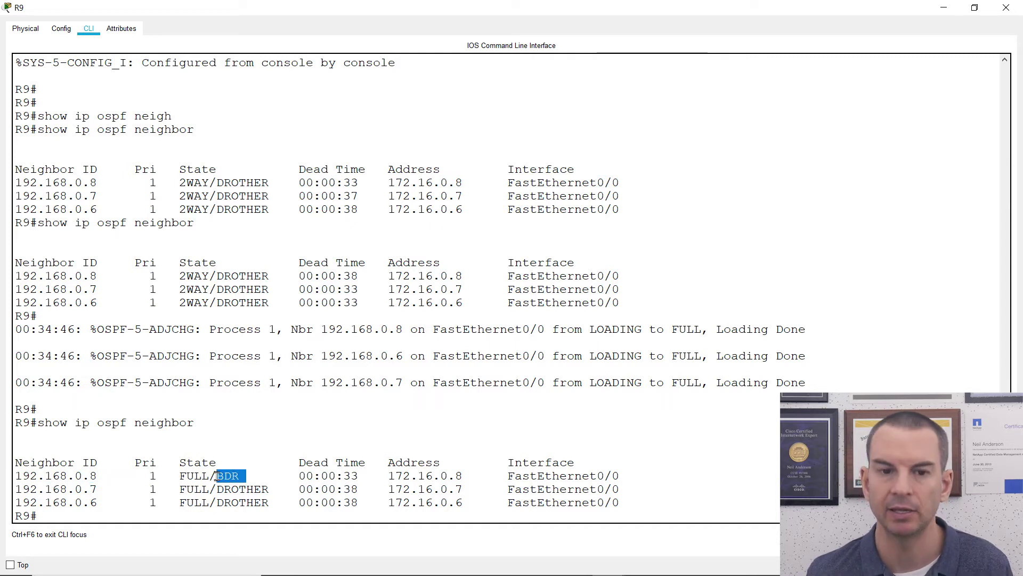
left_click(97, 501)
left_click_drag(97, 501, 91, 488)
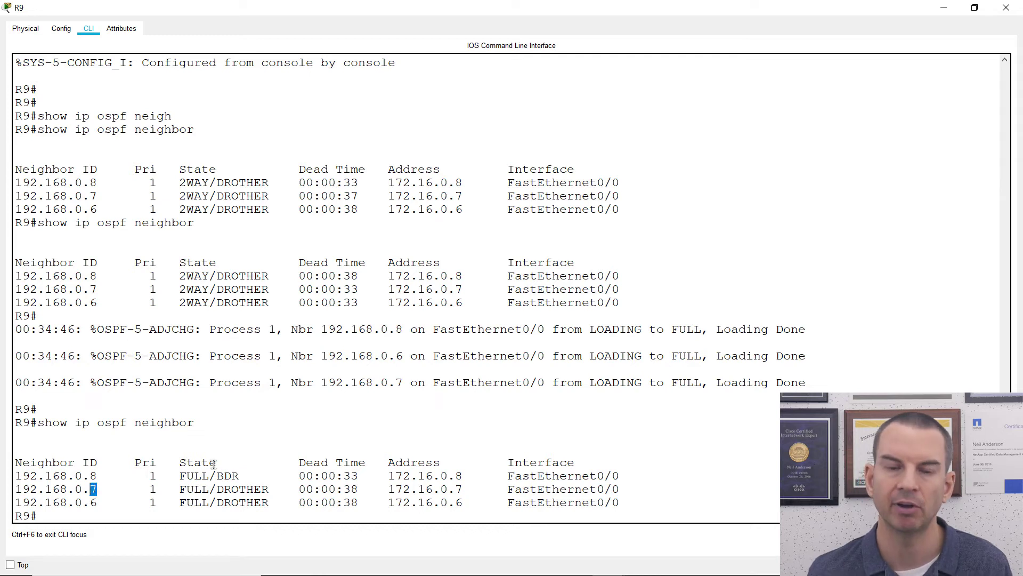
left_click_drag(229, 488, 219, 490)
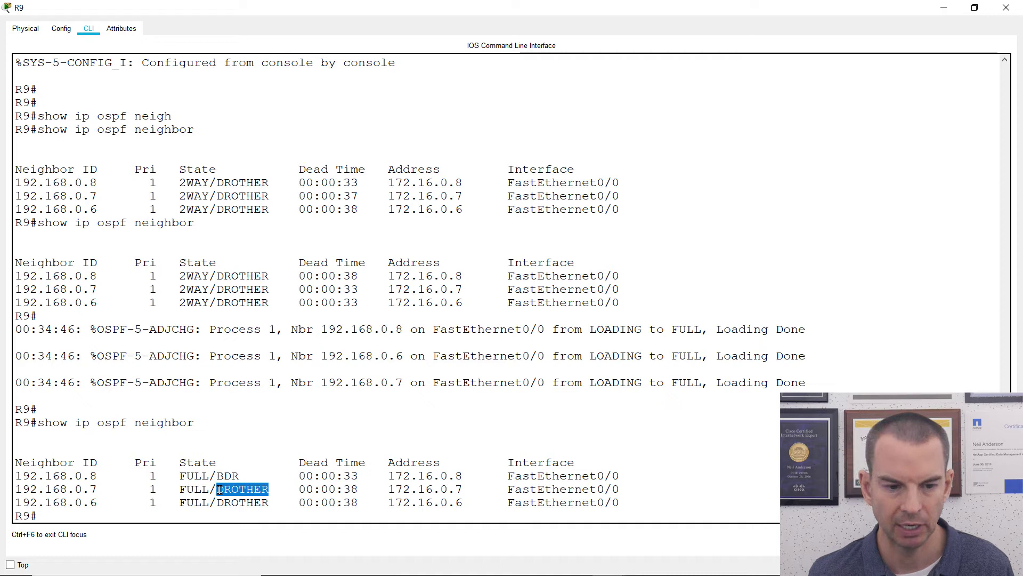
left_click(195, 422)
left_click_drag(195, 422, 15, 422)
left_click(195, 501)
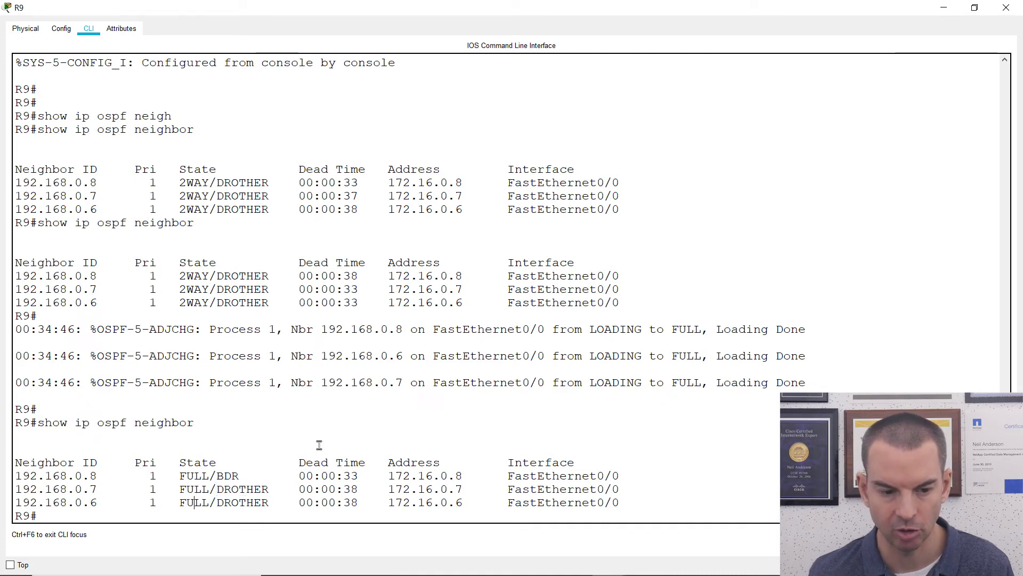
Run 'show ip ospf interface FastEthernet0/0' on R9: DR 192.168.0.9, BDR 192.168.0.8.
type("show i")
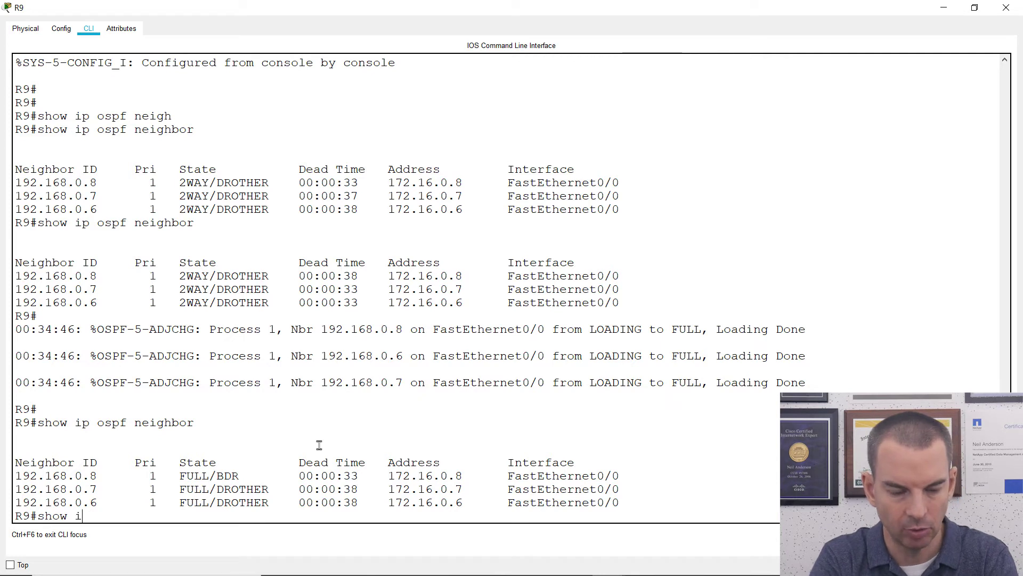
type("p ospf")
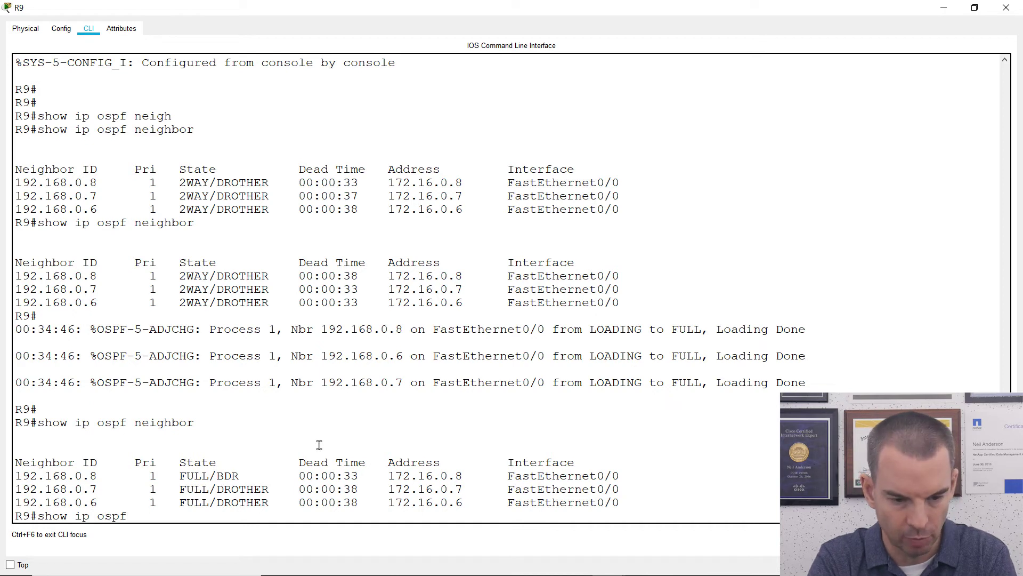
type("interfa")
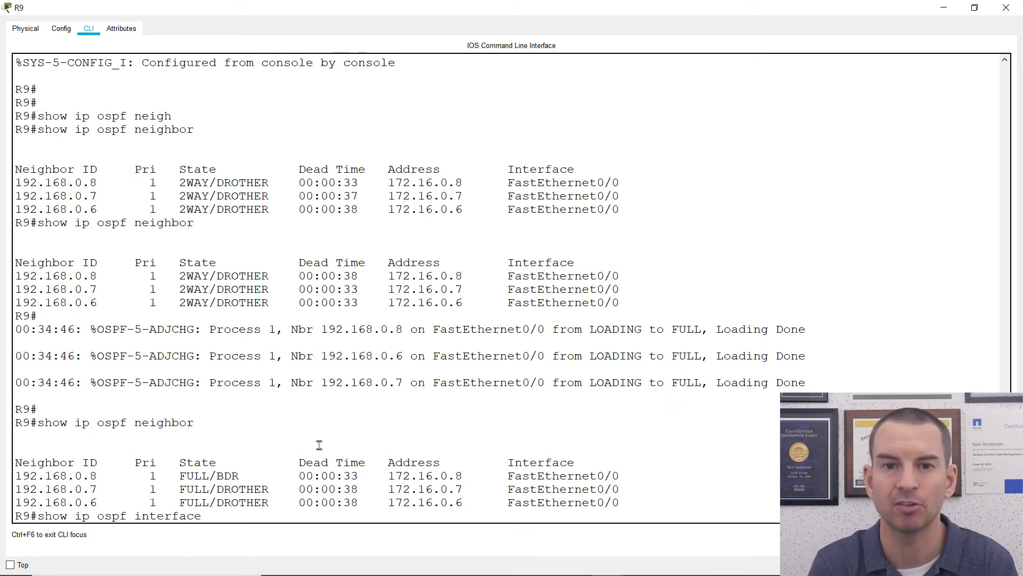
type("ce ")
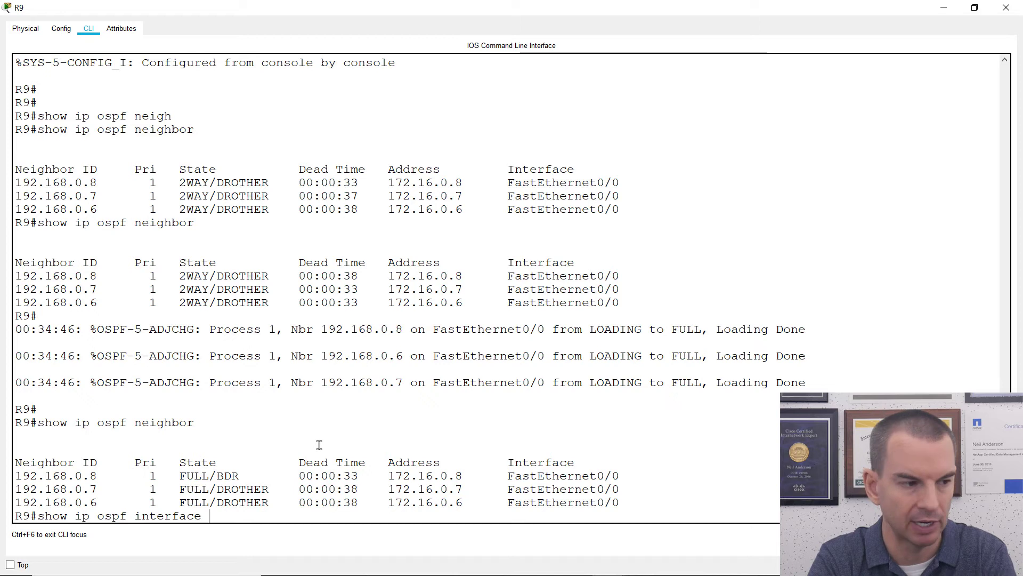
type("FastE")
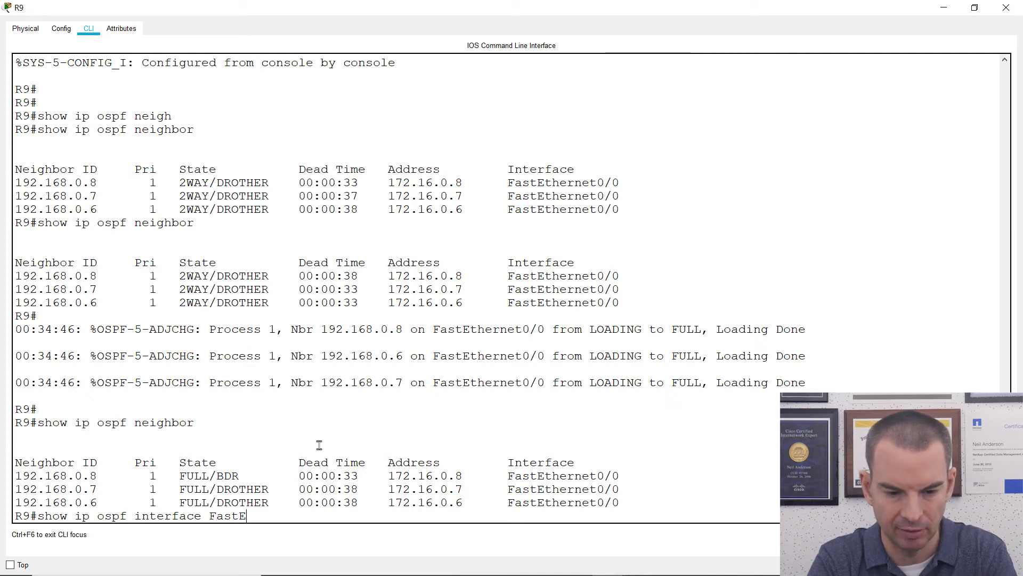
type("therne")
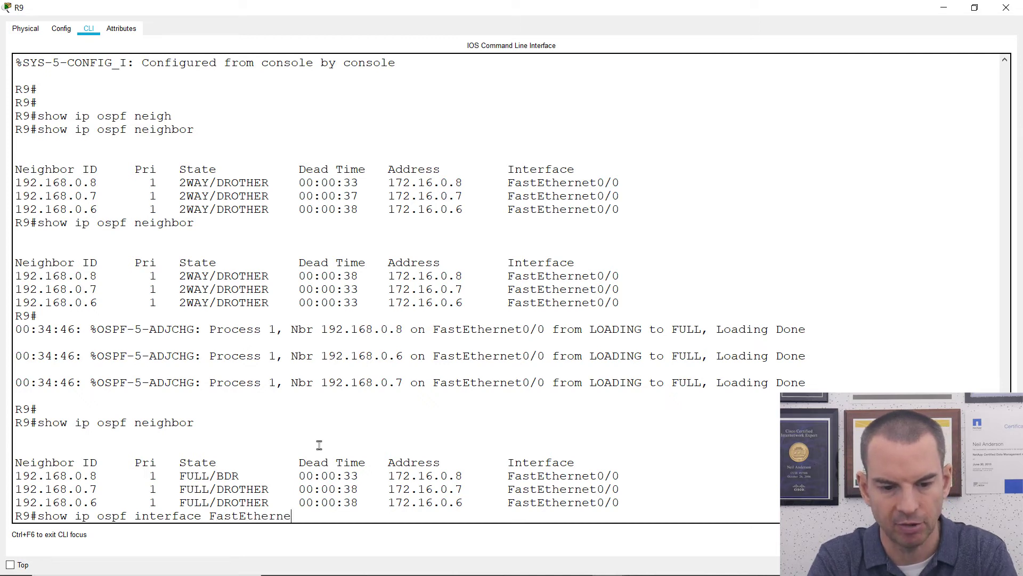
type("t0/0")
key("Return")
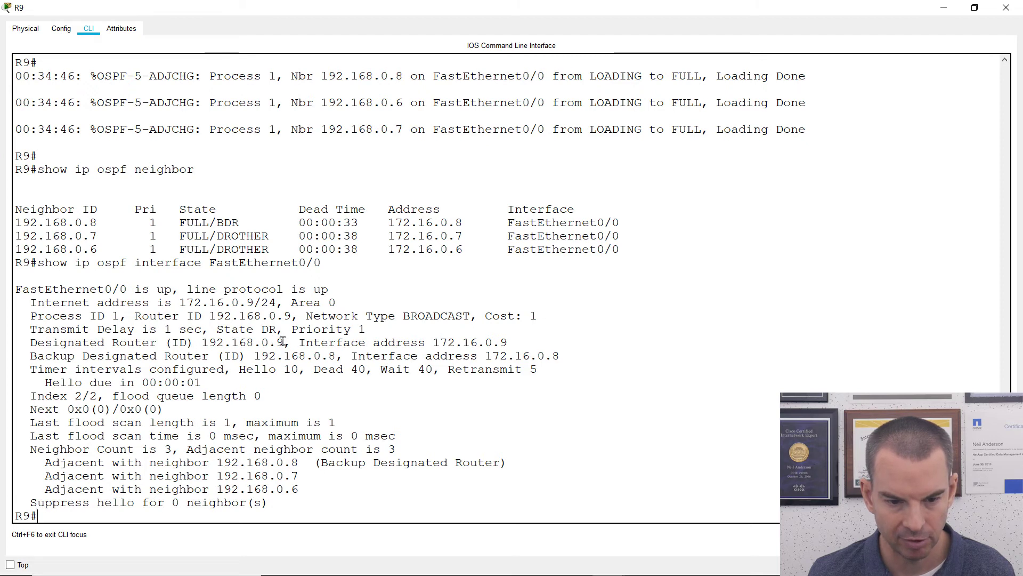
left_click_drag(285, 341, 28, 341)
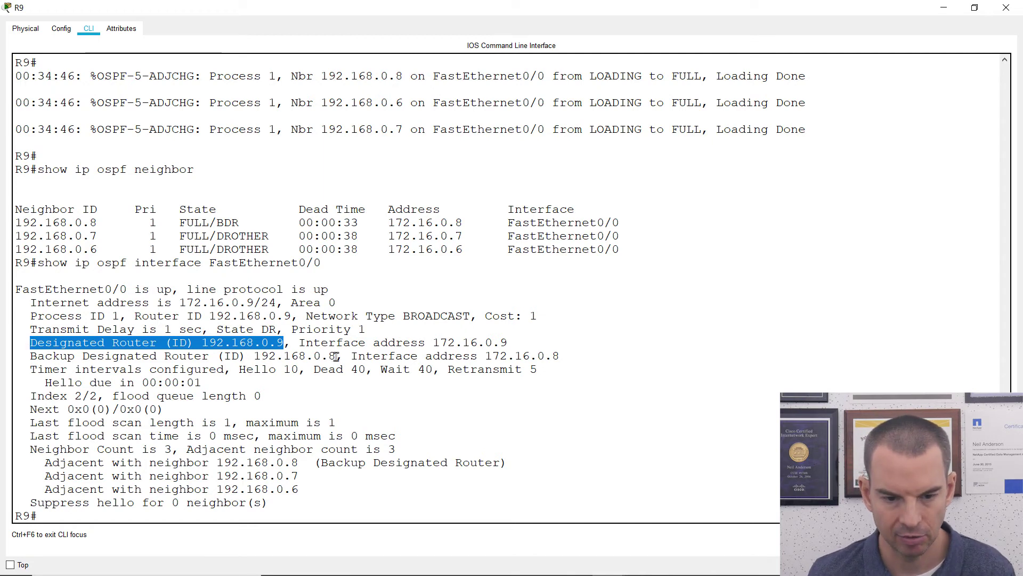
left_click_drag(337, 356, 30, 355)
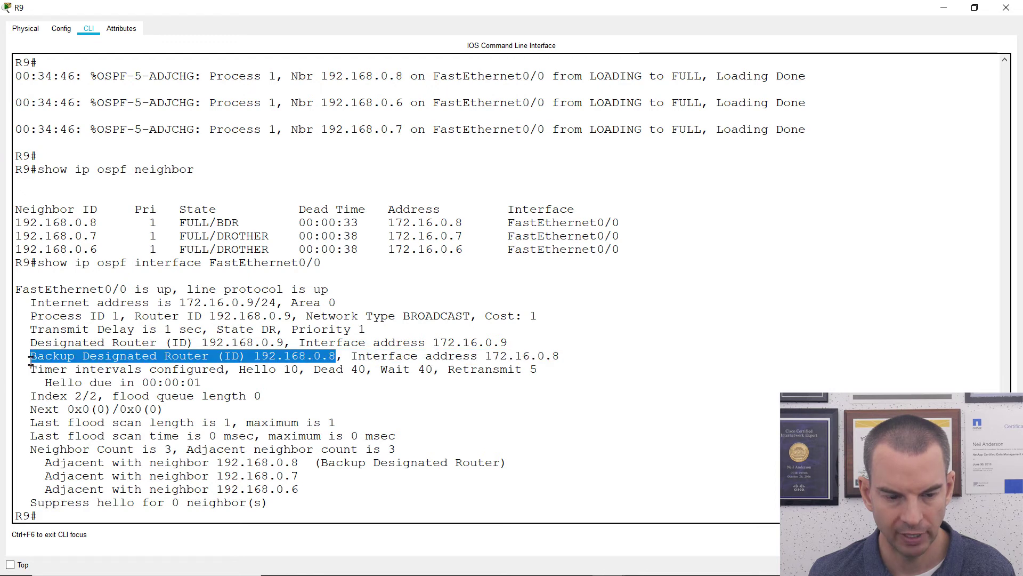
left_click_drag(620, 251, 11, 223)
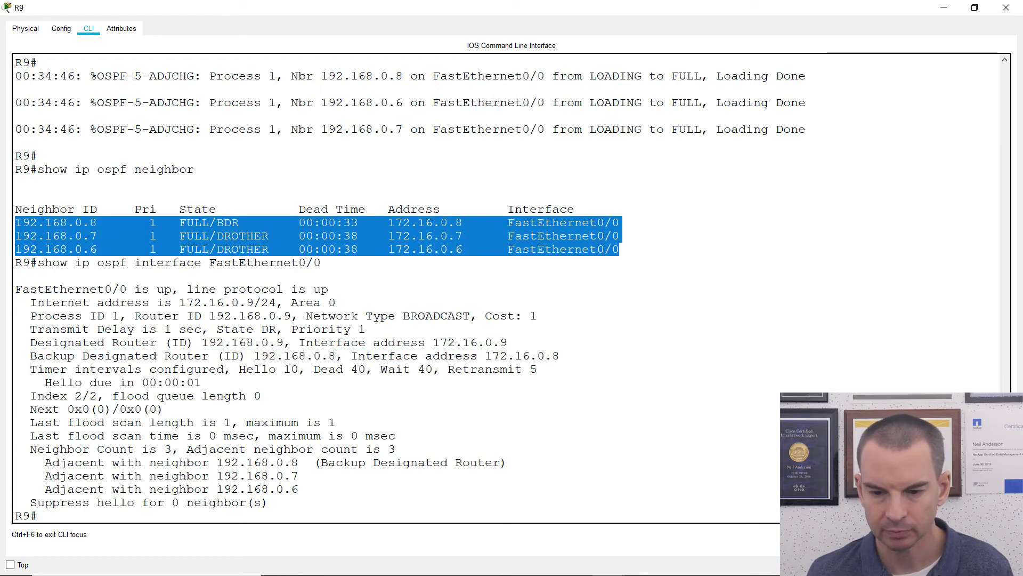
left_click(239, 283)
key("alt+Tab")
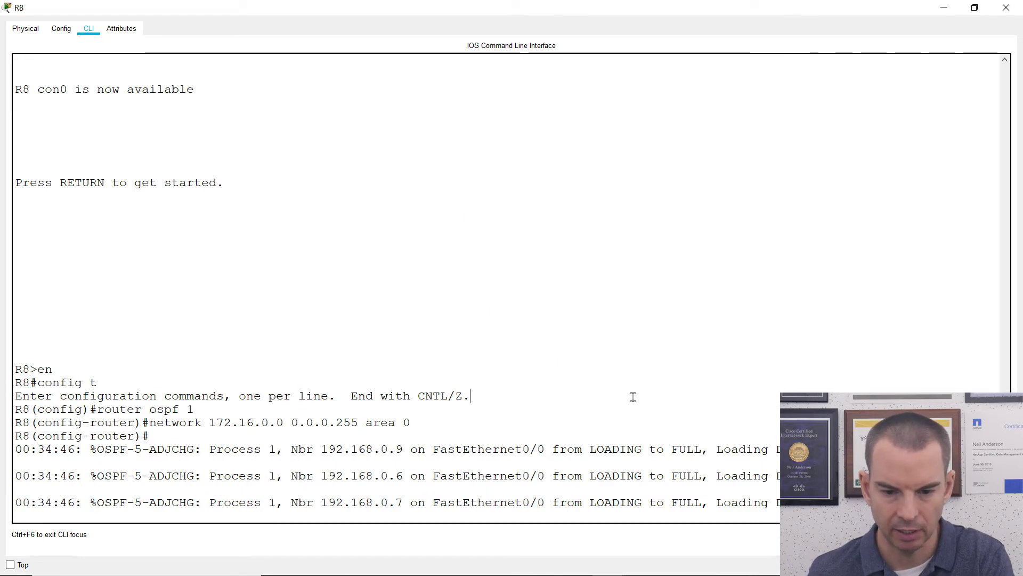
key("Return")
type("end")
key("Return")
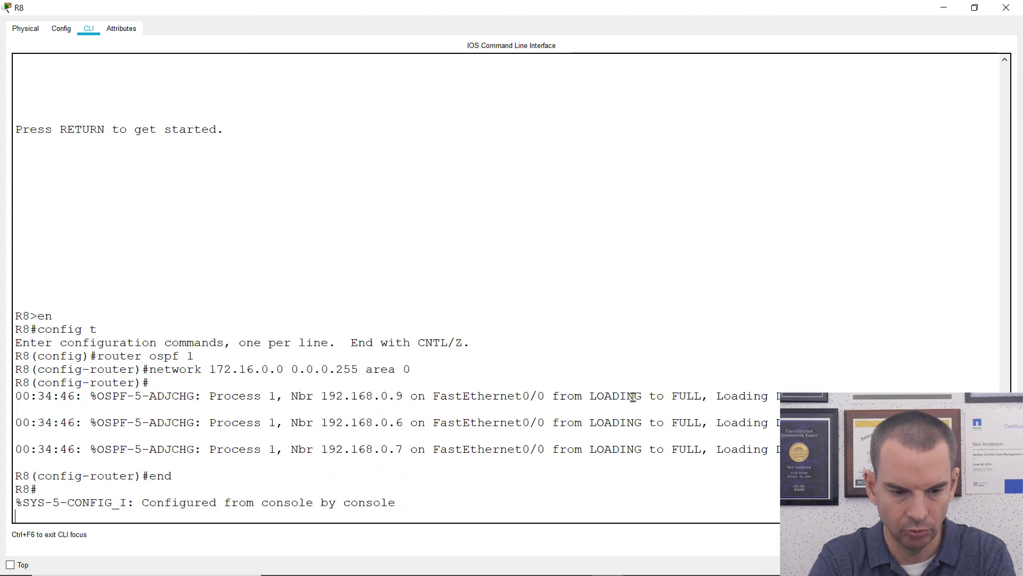
type("sh ip ospf nei")
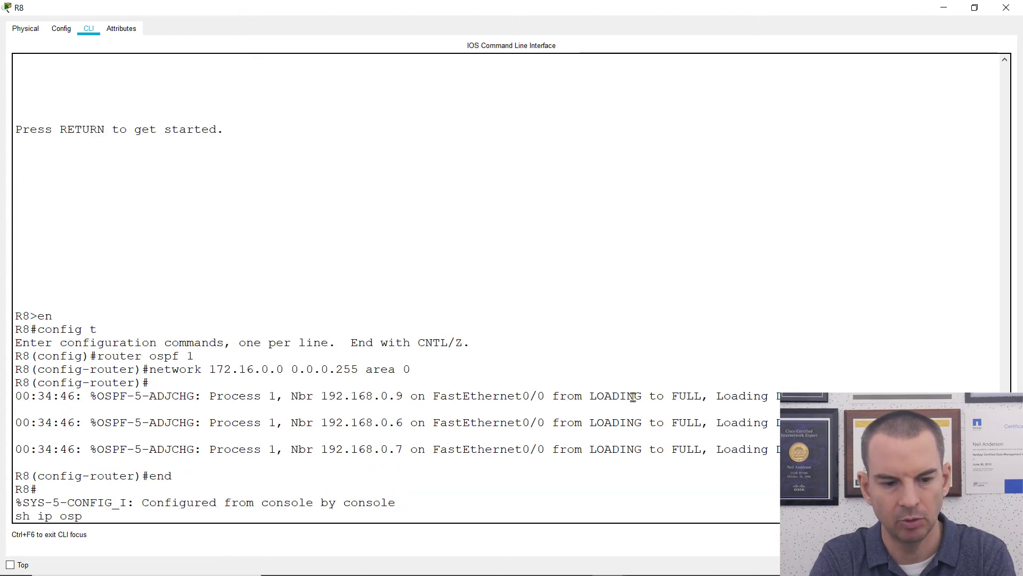
key("Return")
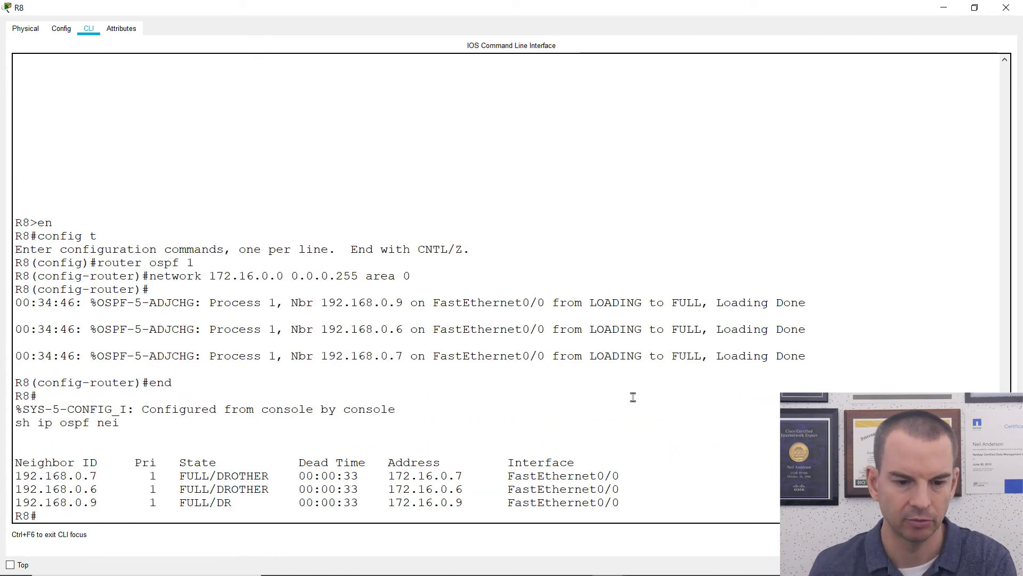
left_click_drag(99, 502, 88, 503)
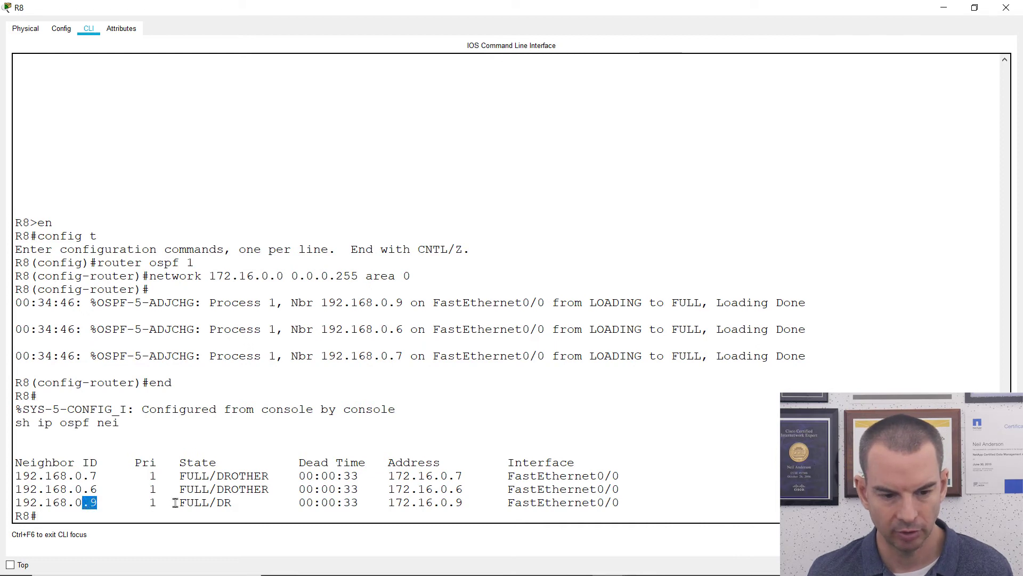
left_click_drag(239, 509, 224, 507)
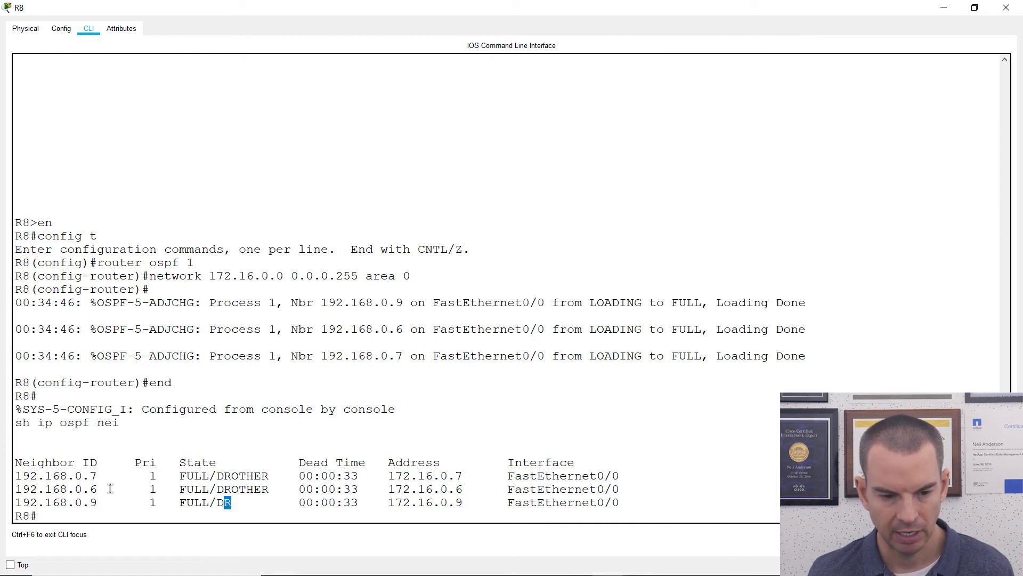
mouse_move(105, 489)
left_mouse_down()
mouse_move(83, 488)
mouse_move(90, 477)
left_mouse_up()
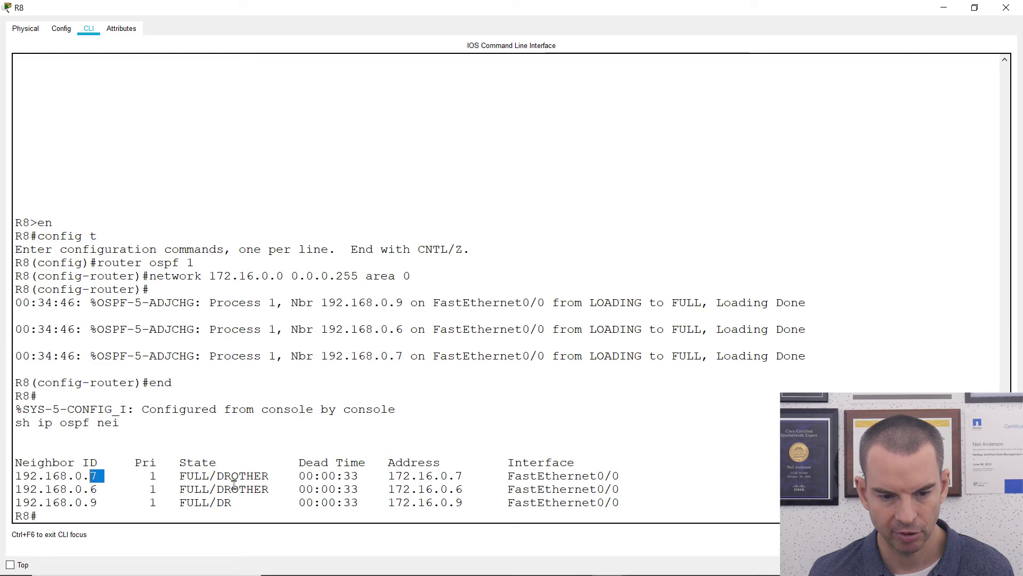
left_click_drag(270, 476, 217, 489)
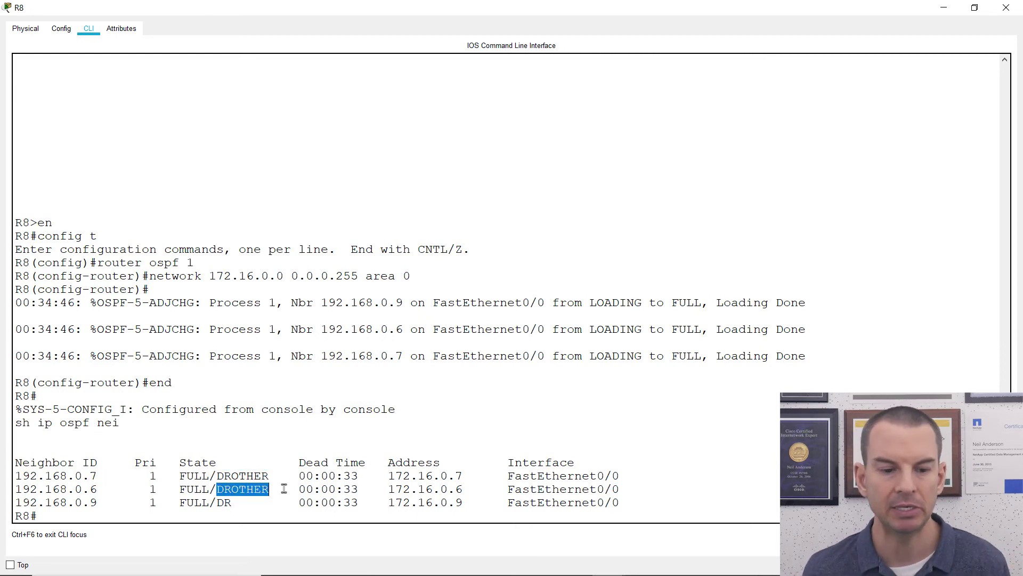
left_click_drag(209, 475, 180, 503)
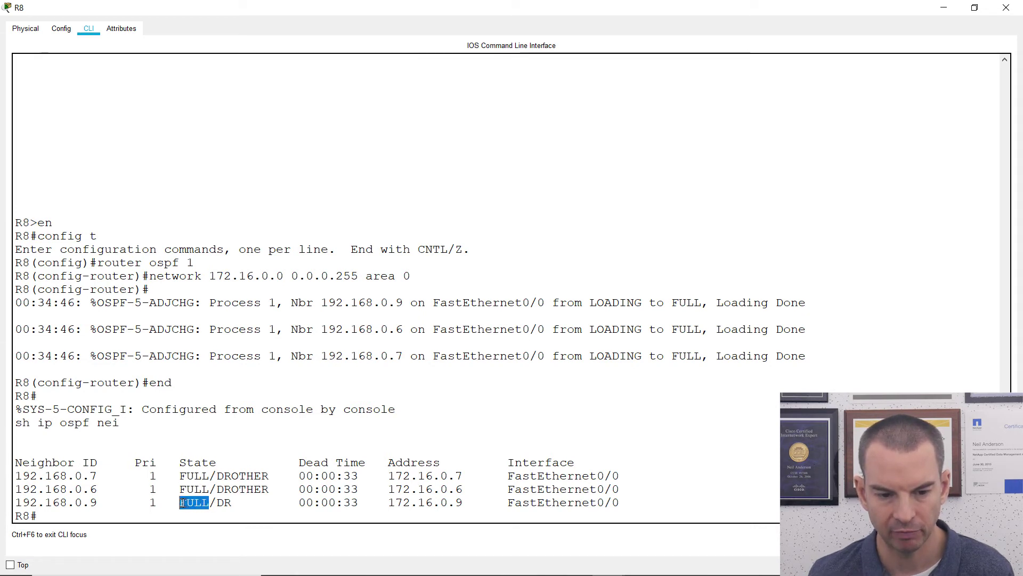
left_click(423, 450)
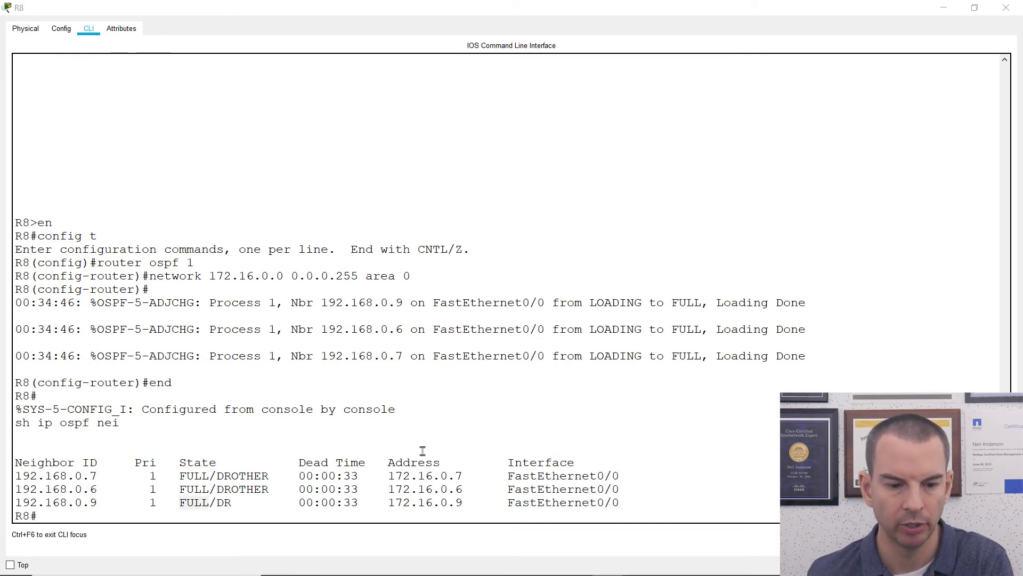
On R7, leave configuration mode and run 'show ip ospf neighbor'.
key("alt+Tab")
key("alt+Tab")
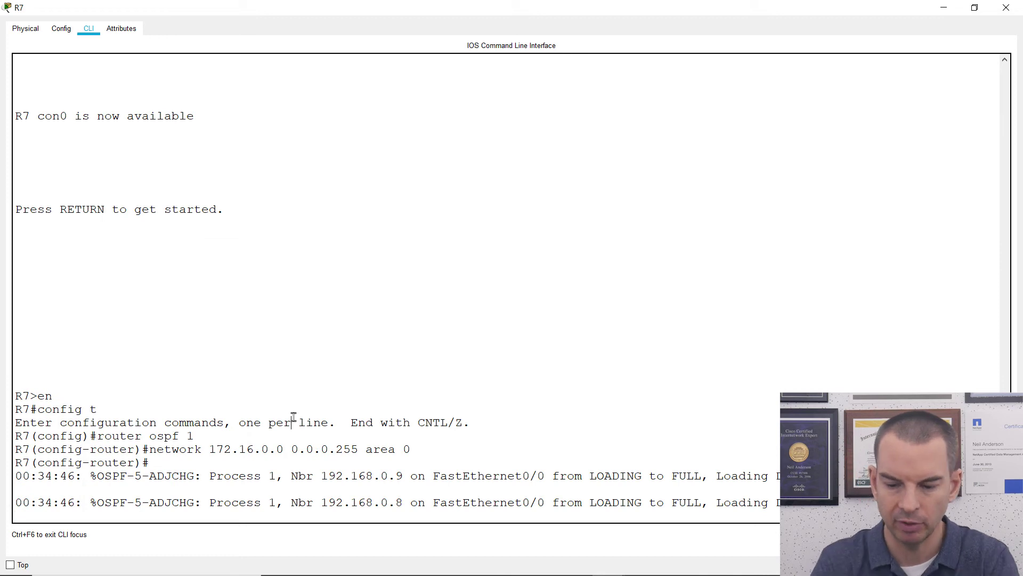
key("Return")
type("end")
key("Return")
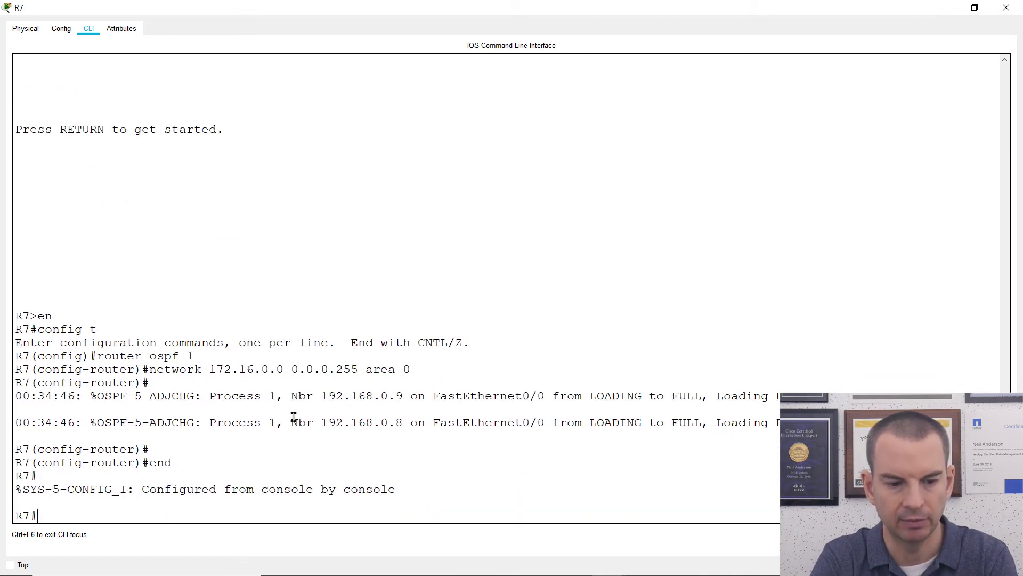
type("sh ip osp ")
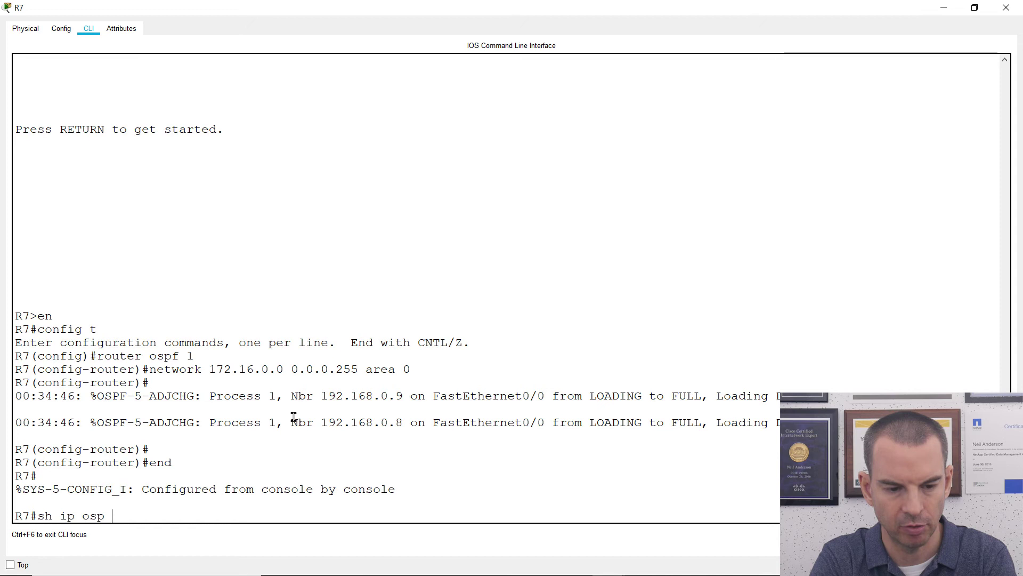
type(" nei")
key("Return")
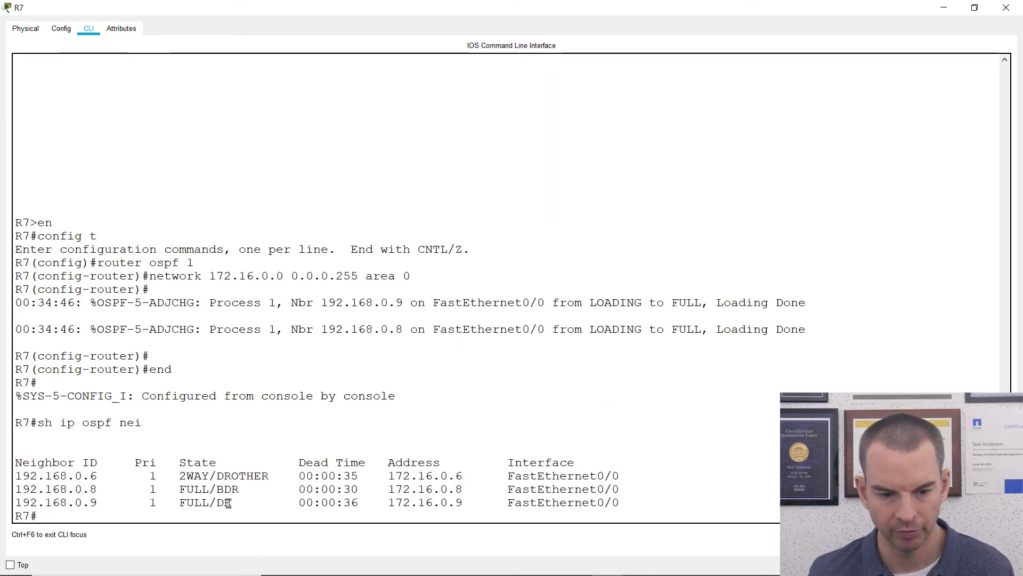
Note R7's neighbors: 192.168.0.9 FULL/DR, 192.168.0.8 FULL/BDR, 192.168.0.6 2WAY/DROTHER.
left_click_drag(232, 503, 182, 501)
left_click_drag(97, 503, 83, 503)
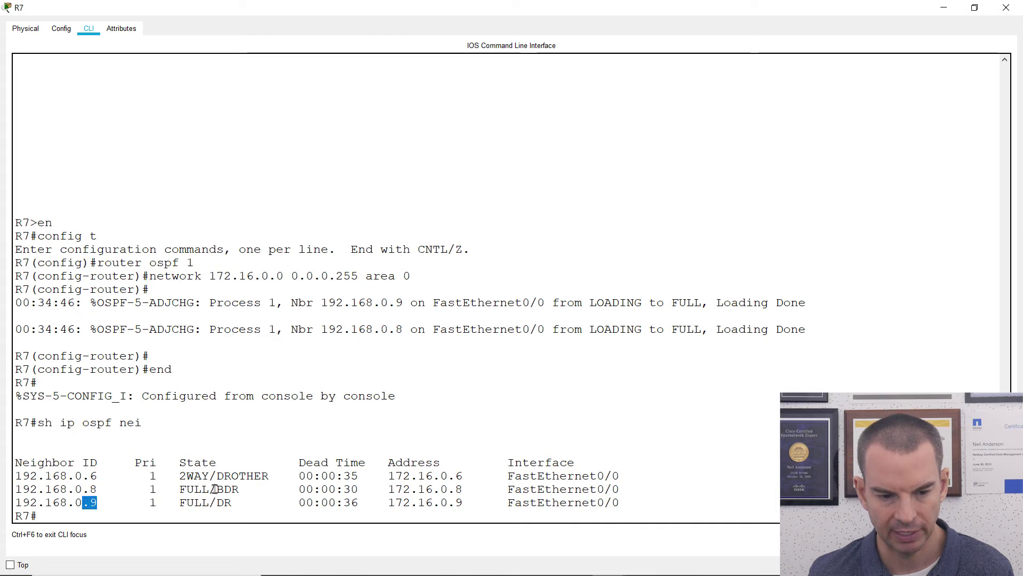
left_click_drag(241, 487, 179, 489)
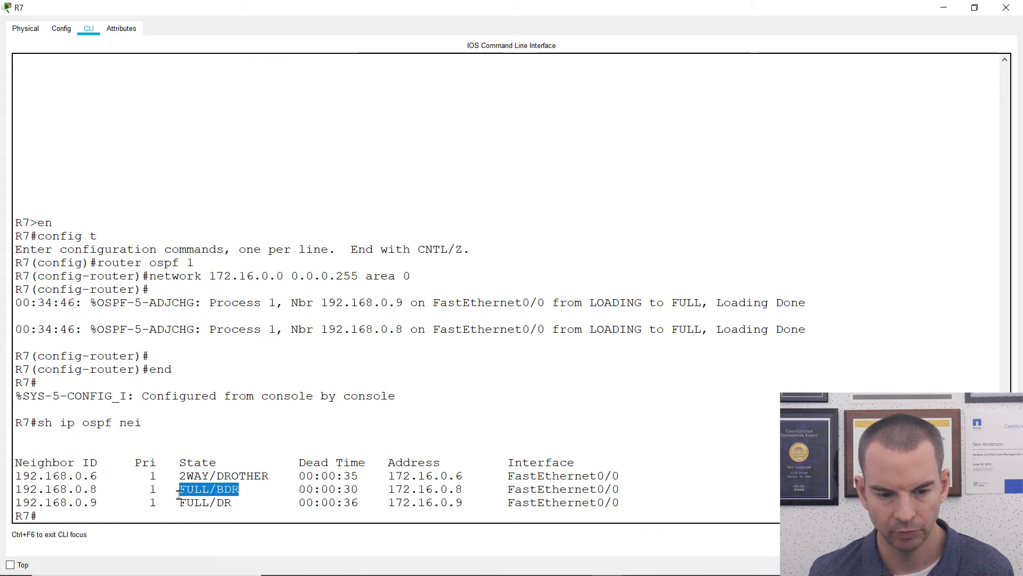
left_click(105, 489)
mouse_move(94, 491)
left_mouse_down()
mouse_move(105, 488)
mouse_move(90, 477)
left_mouse_up()
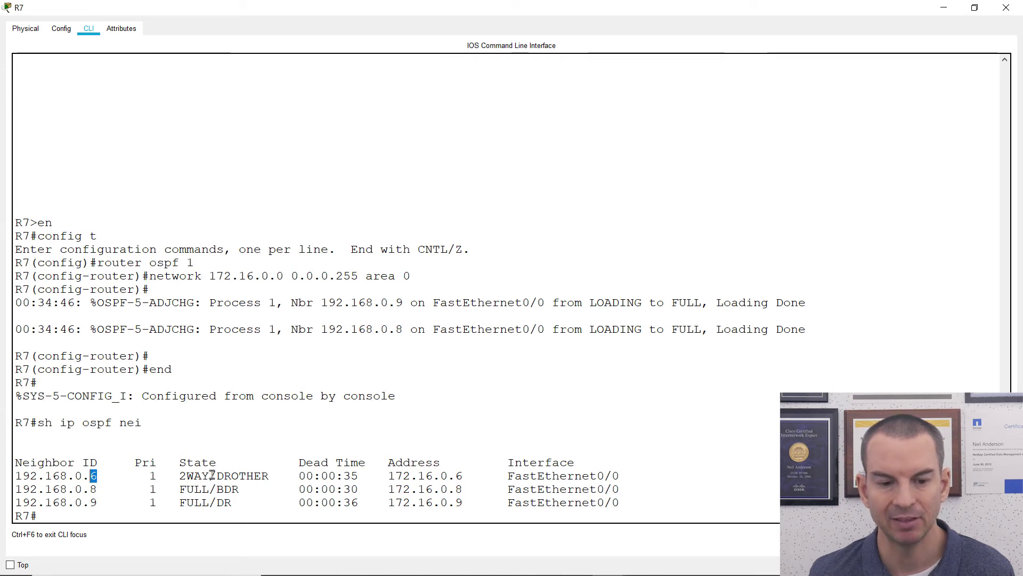
left_click_drag(208, 476, 179, 476)
right_click(179, 477)
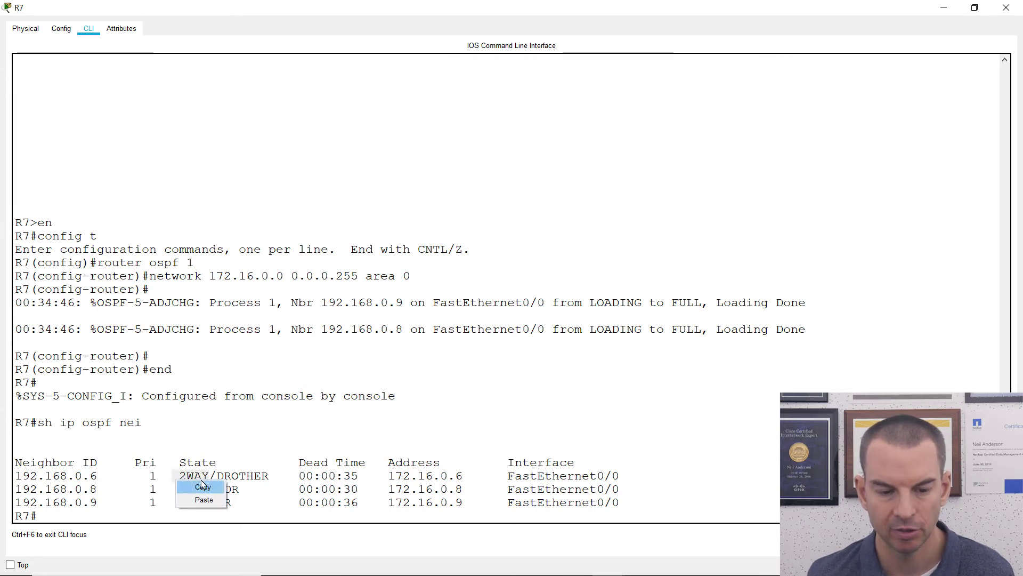
left_click(197, 487)
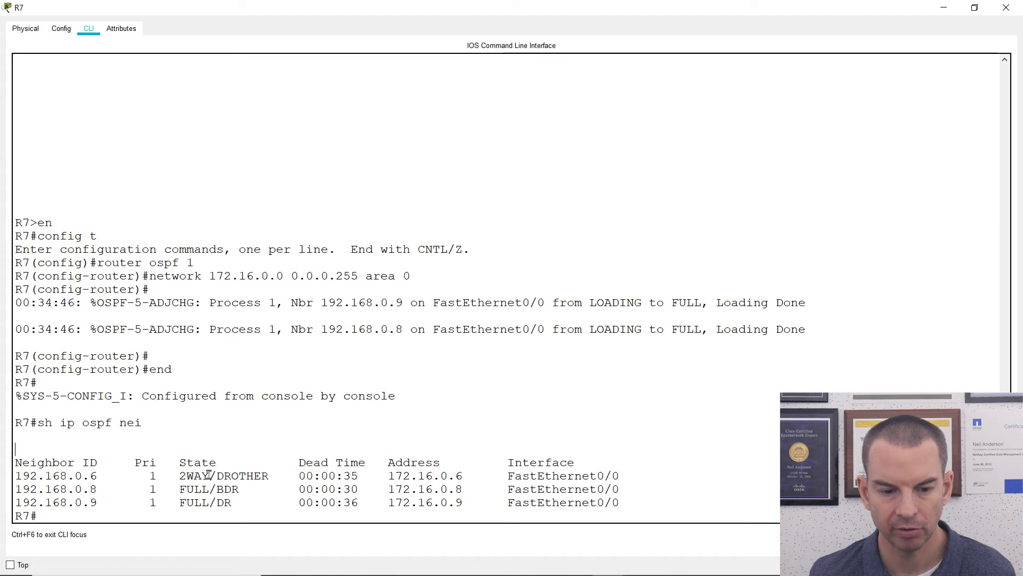
left_click_drag(209, 476, 182, 478)
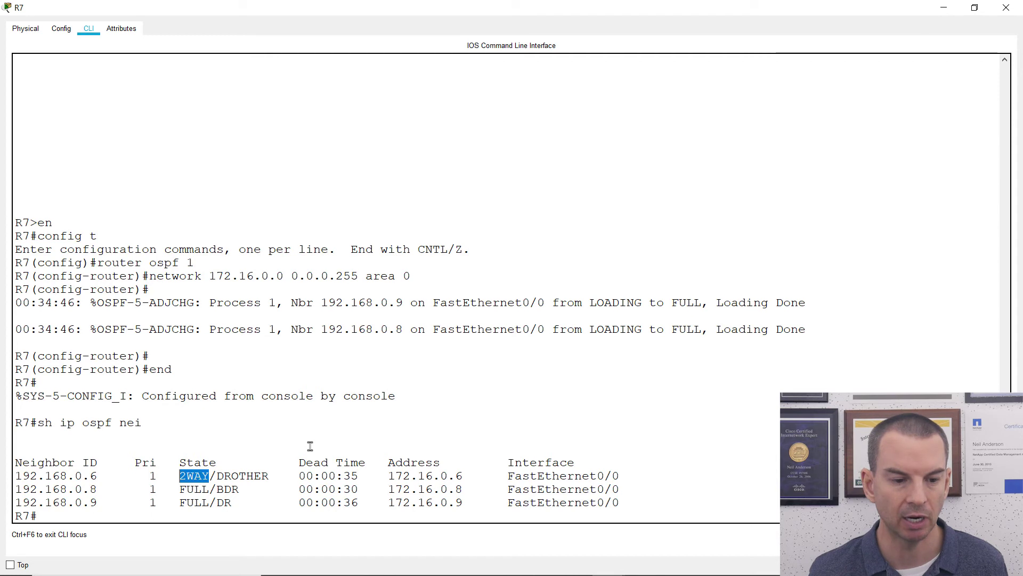
Set 'ip ospf priority 100' on R7's FastEthernet0/0 and exit configuration mode.
left_click(171, 476)
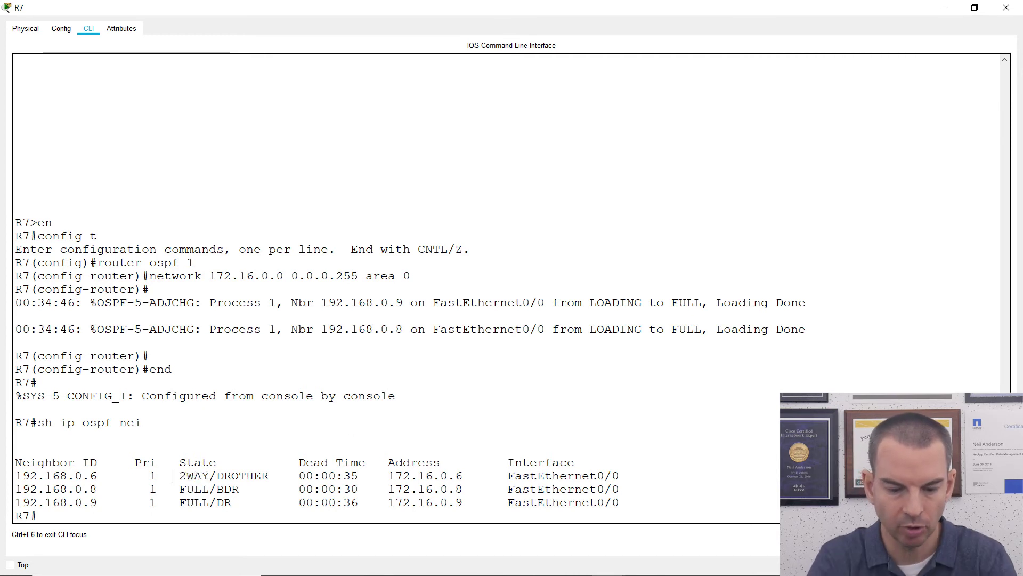
type("config t")
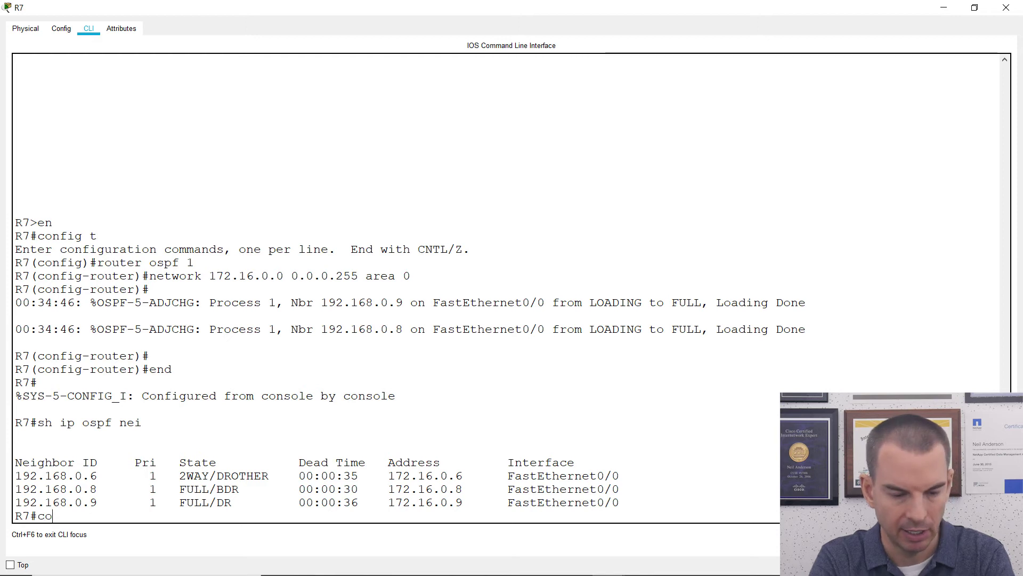
key("Return")
type("int")
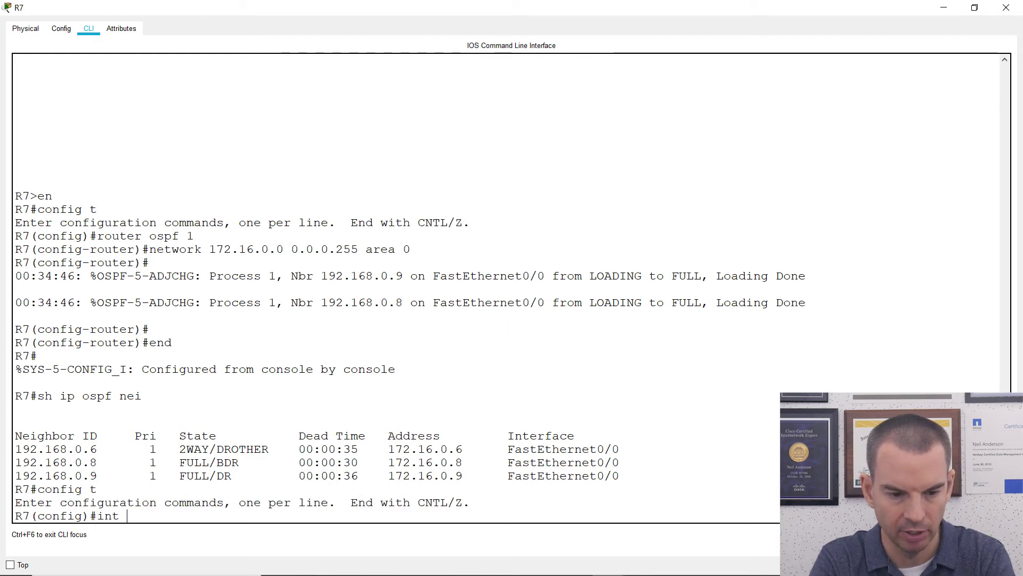
type(" fast0/")
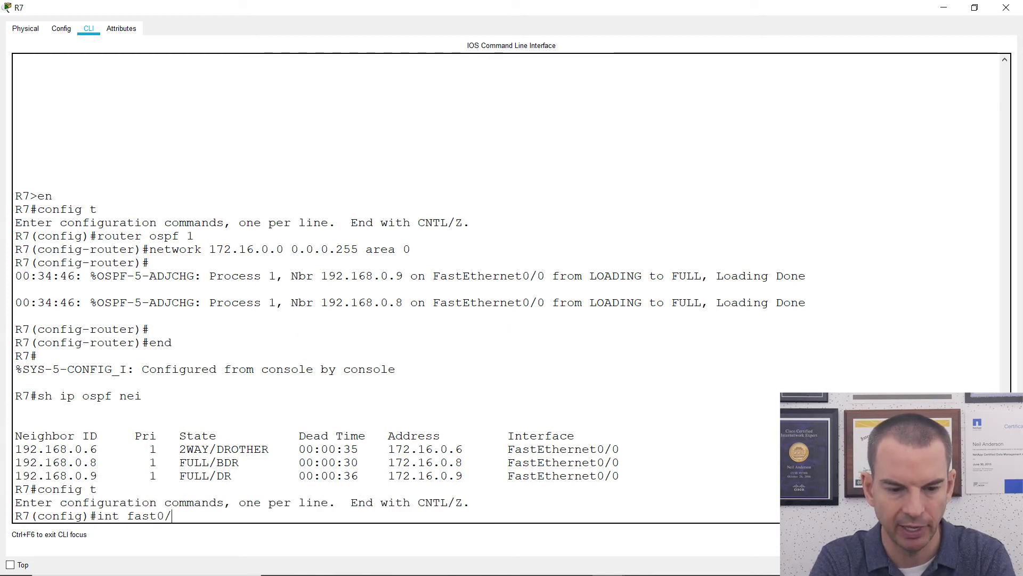
type("0")
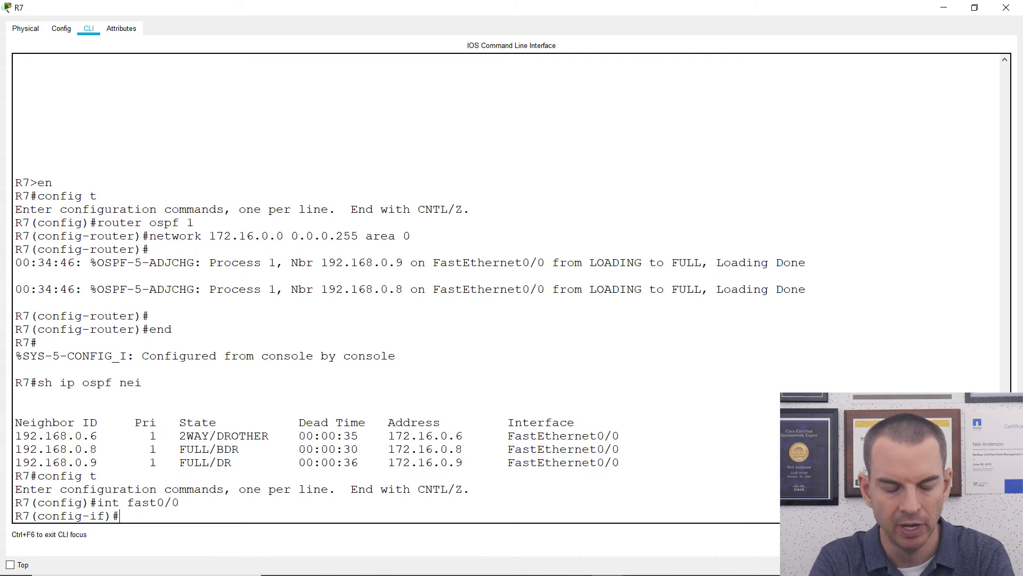
type("ip osp")
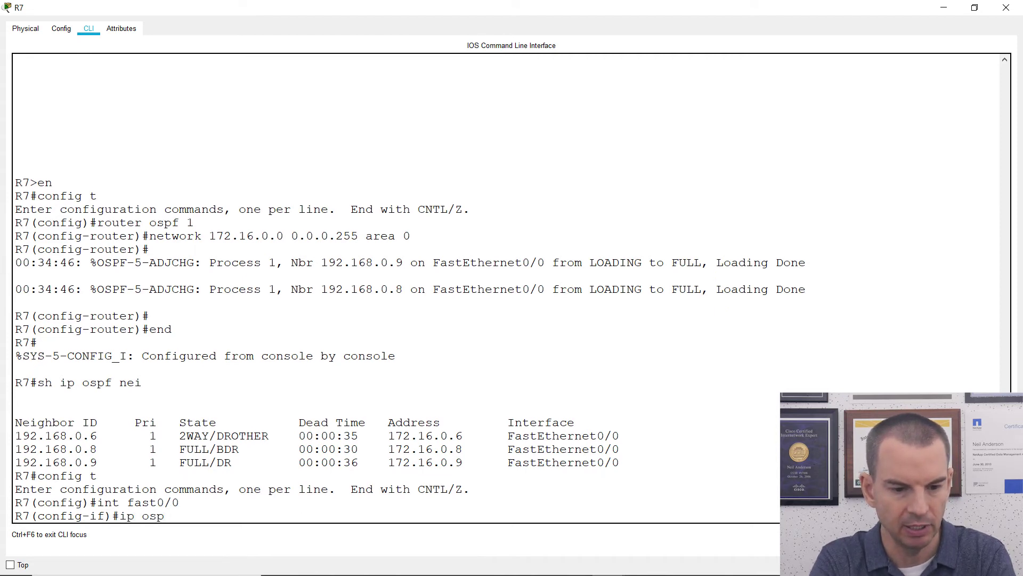
type("f pri")
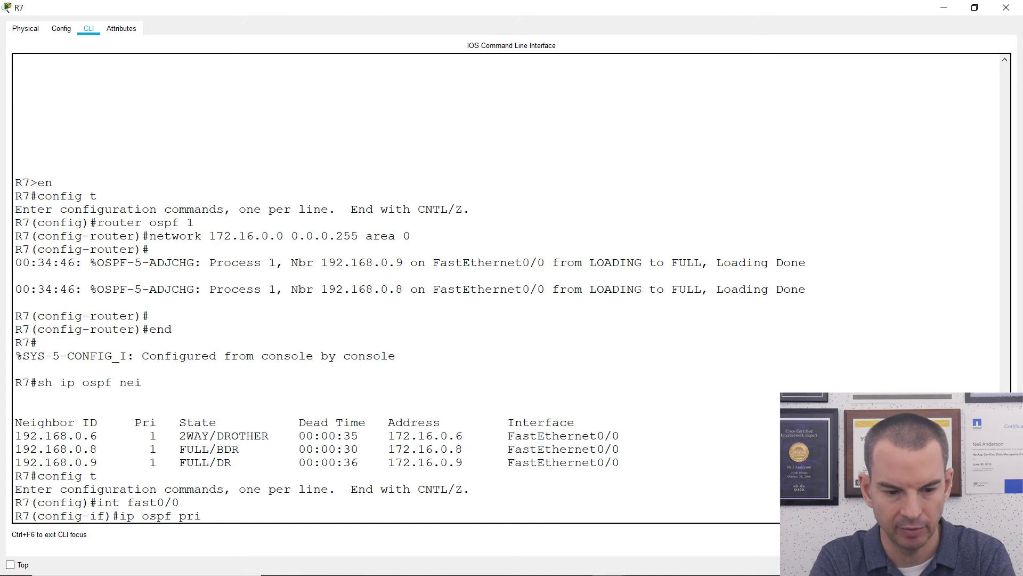
type("ori")
key("BackSpace")
key("BackSpace")
type("orit")
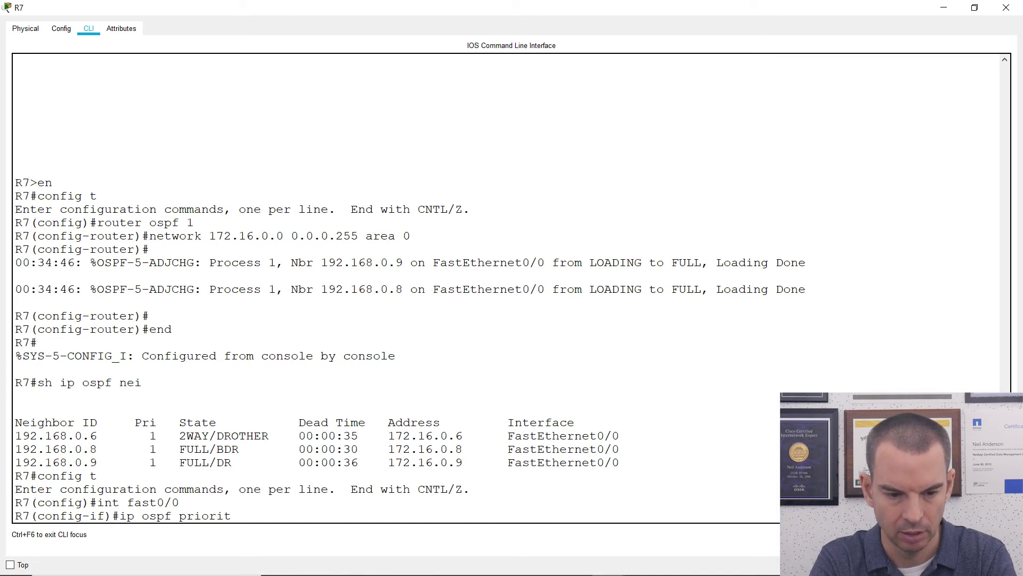
type("y 100")
key("Return")
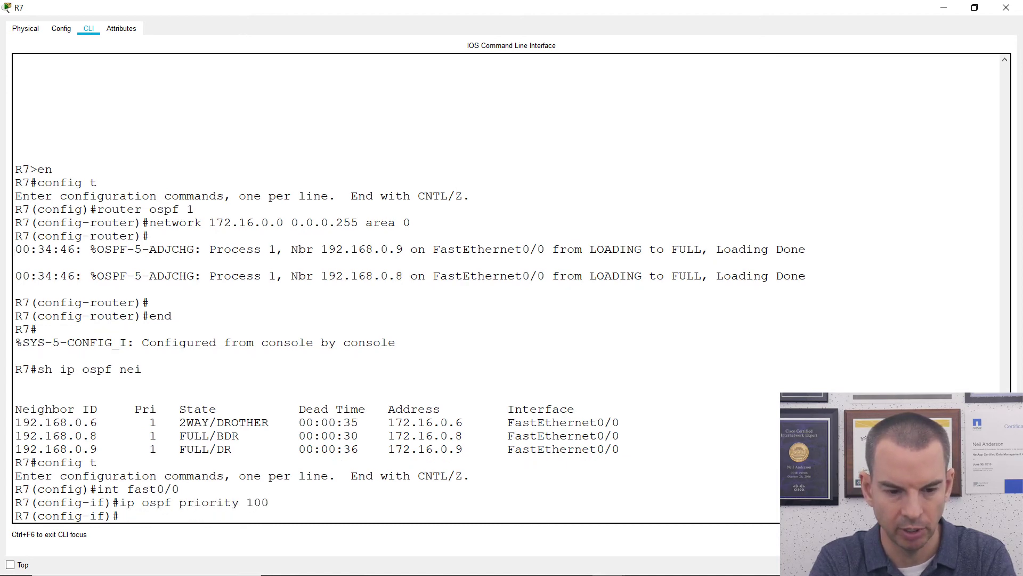
type("end")
key("Return")
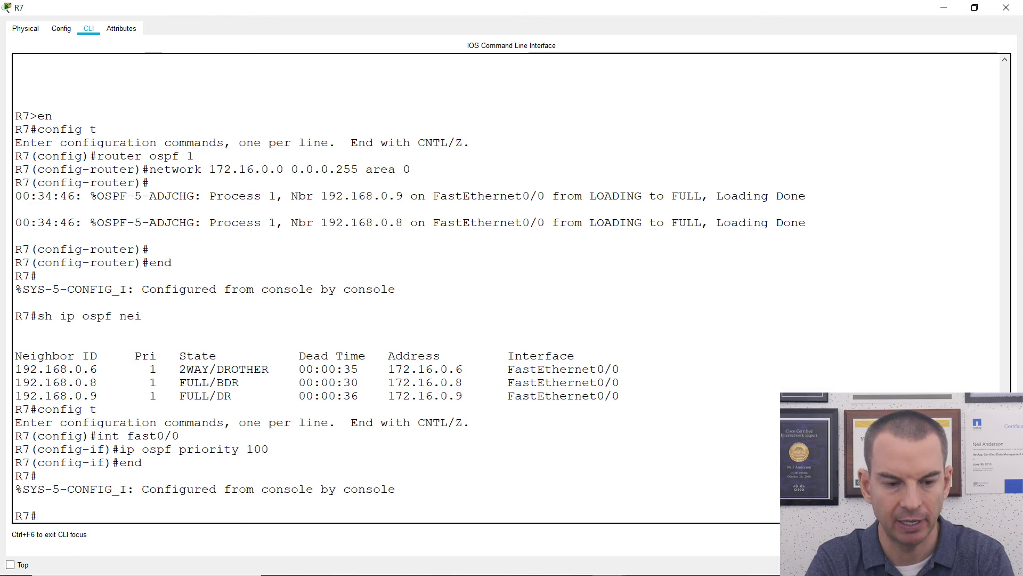
type("s")
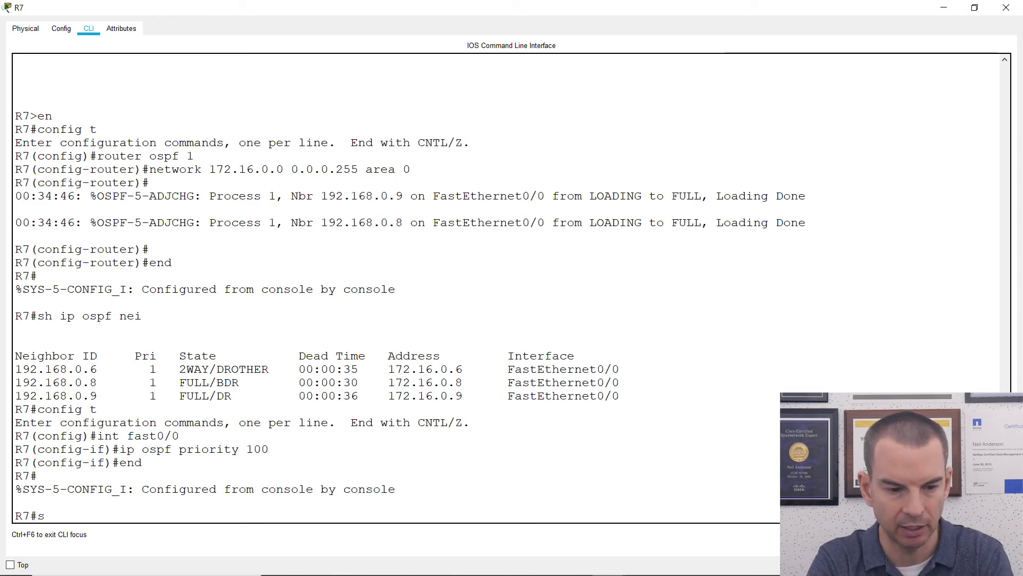
type("how ip ospf intf")
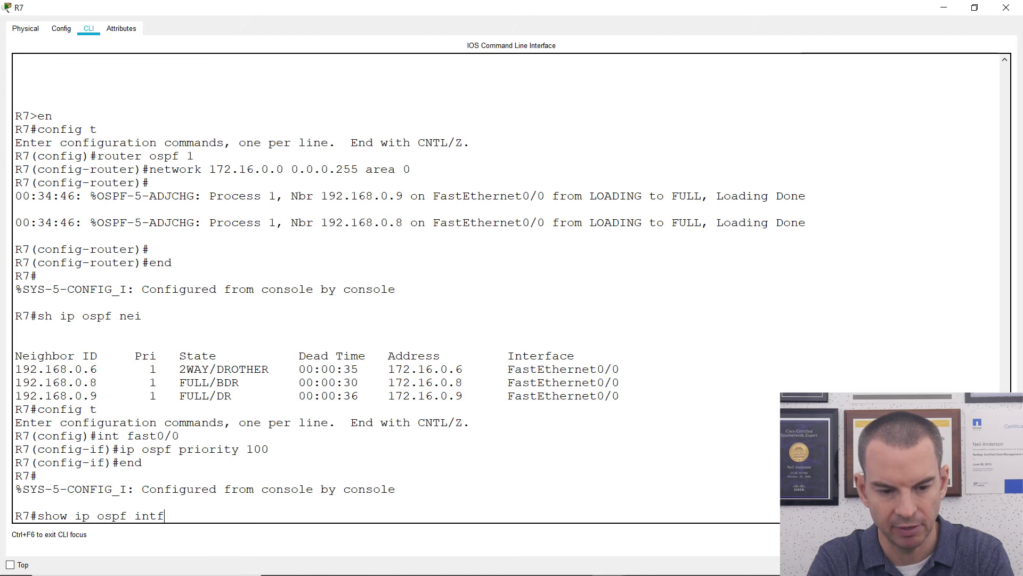
key("BackSpace")
type("erface fast")
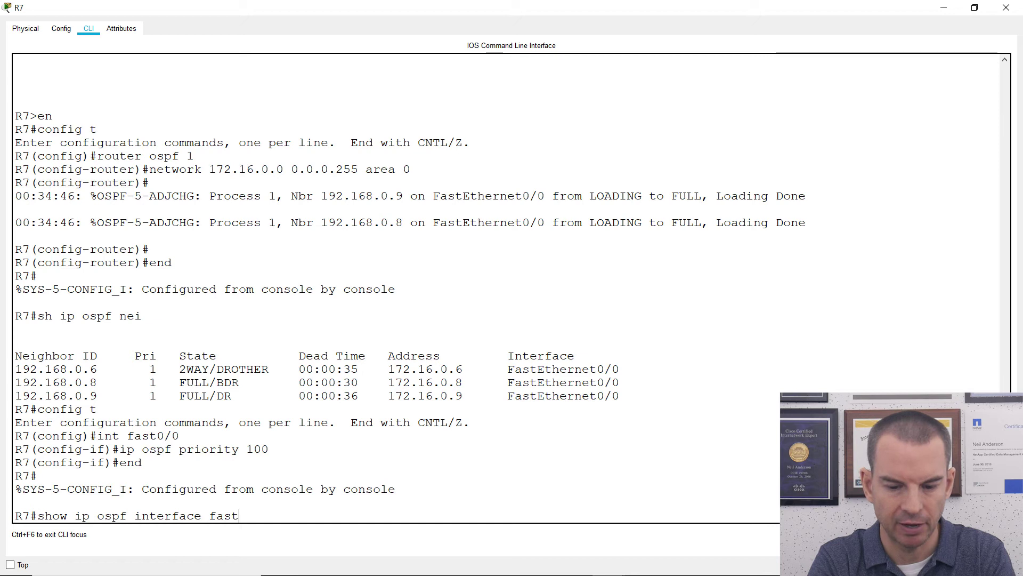
type("0/0")
key("Return")
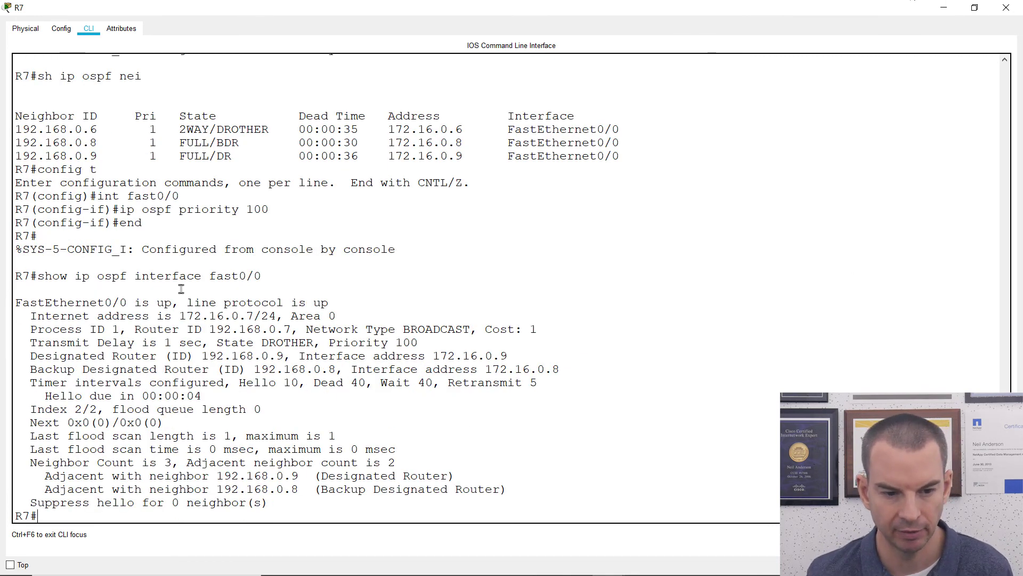
left_click_drag(285, 358, 173, 358)
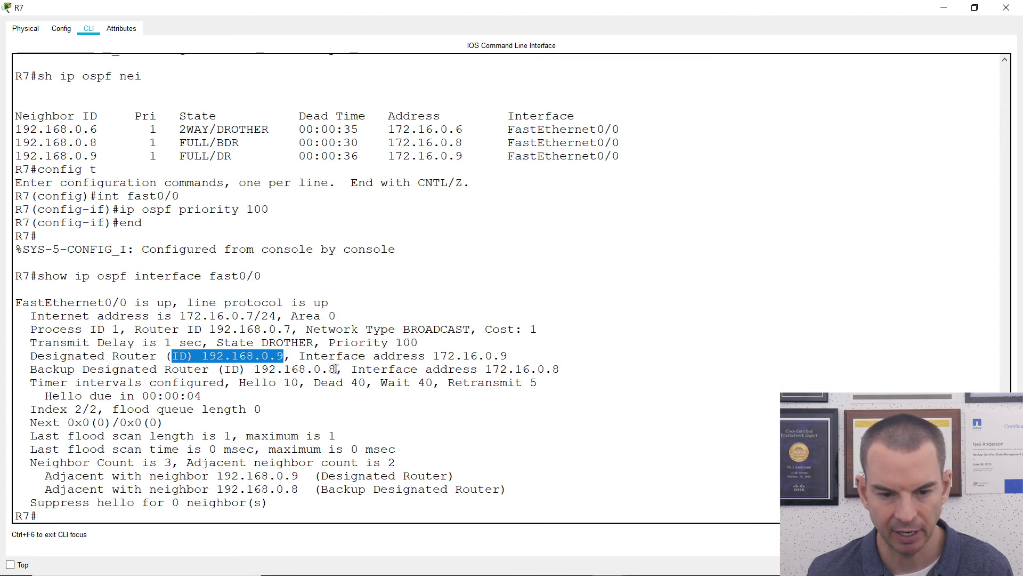
left_click_drag(334, 369, 225, 369)
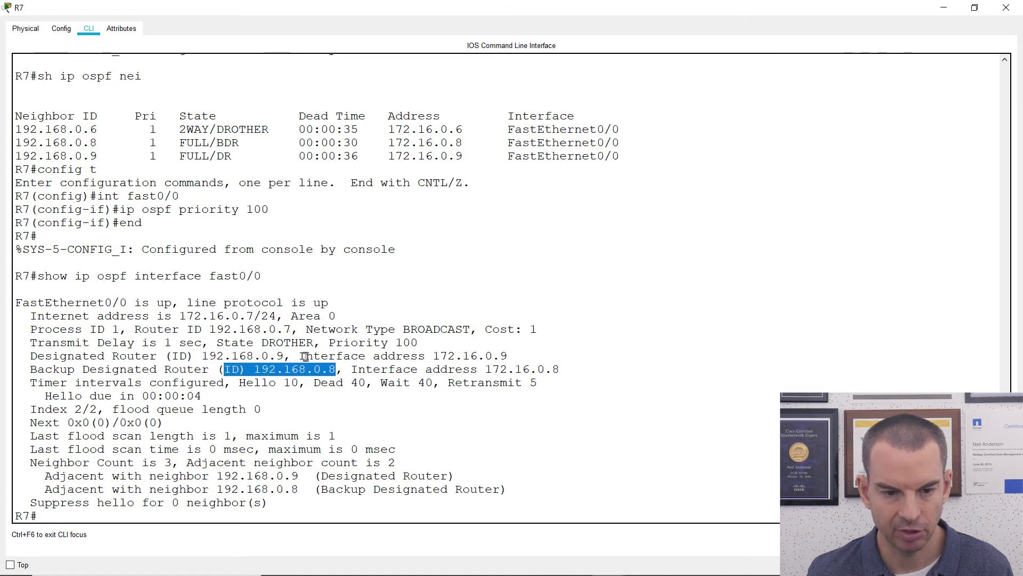
left_click_drag(419, 343, 331, 343)
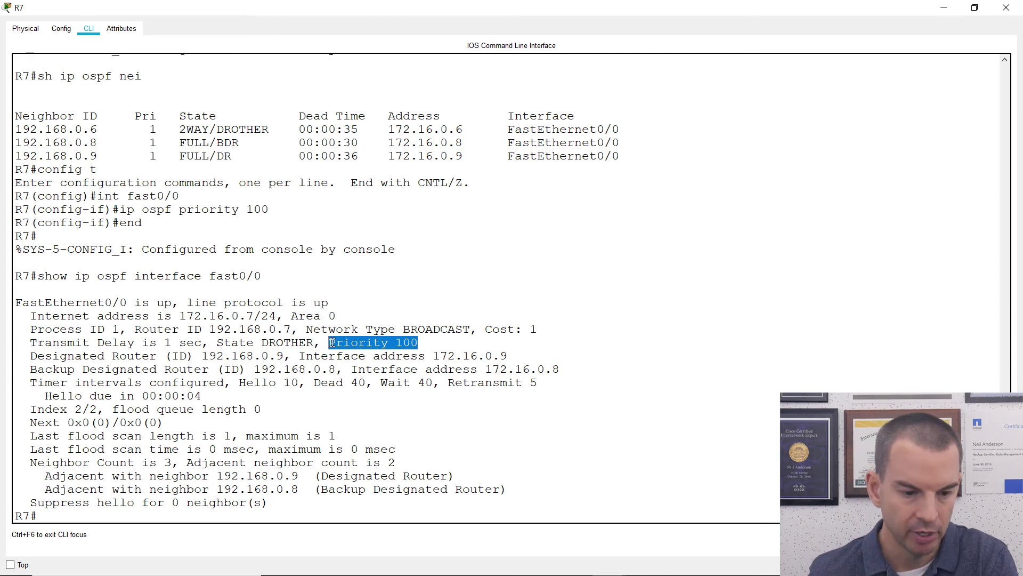
Reset R7's OSPF process with clear ip ospf process, answering yes, until neighbors .9, .8 and .6 are FULL.
left_click(365, 410)
type("clea")
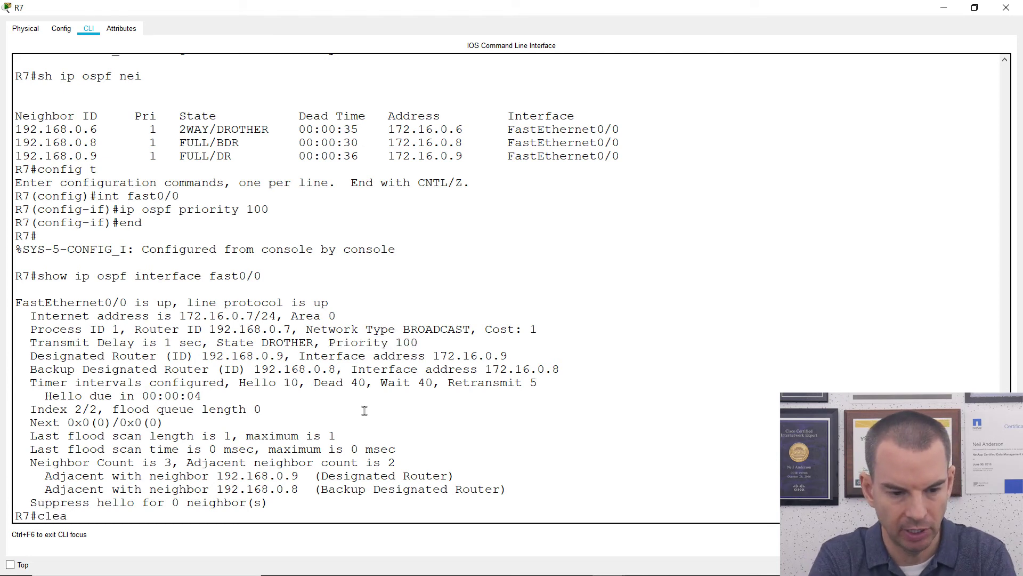
type("r ip")
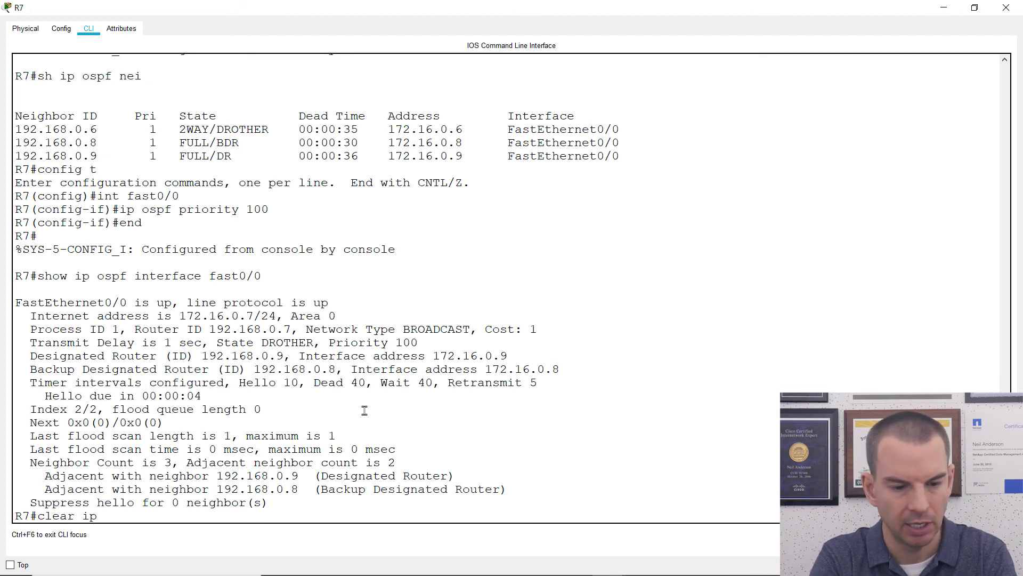
type(" ospf process")
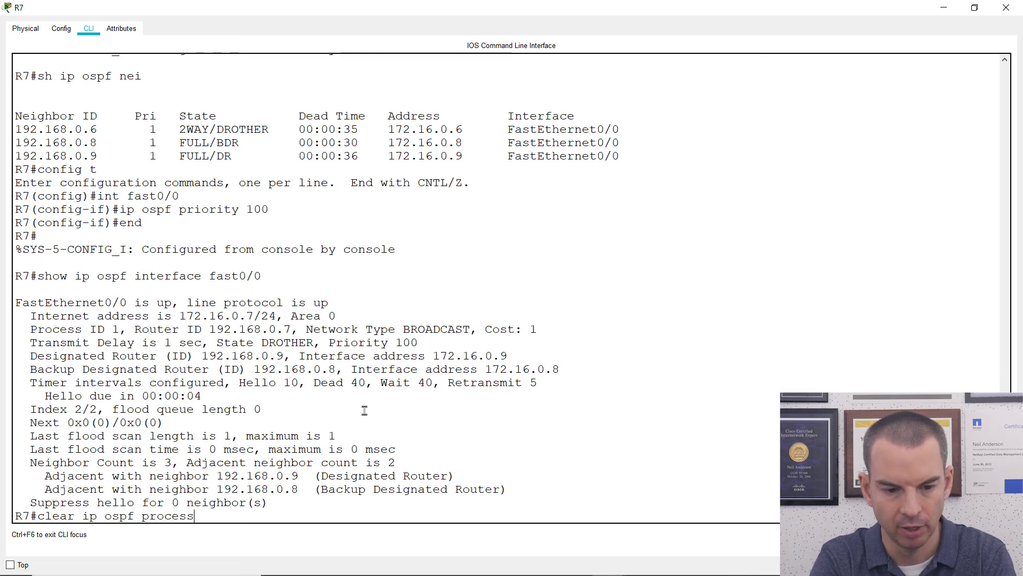
key("Return")
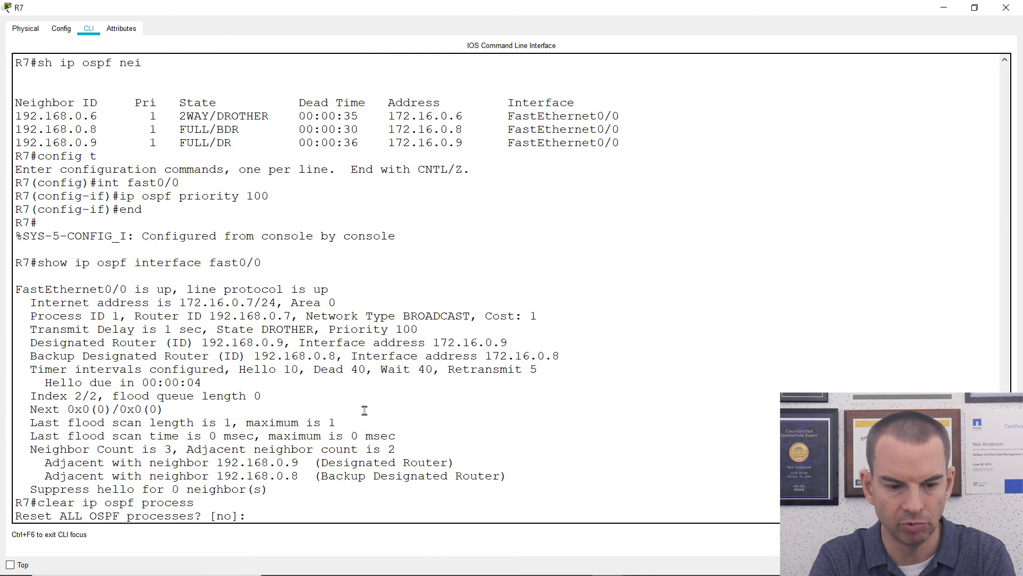
type("yes")
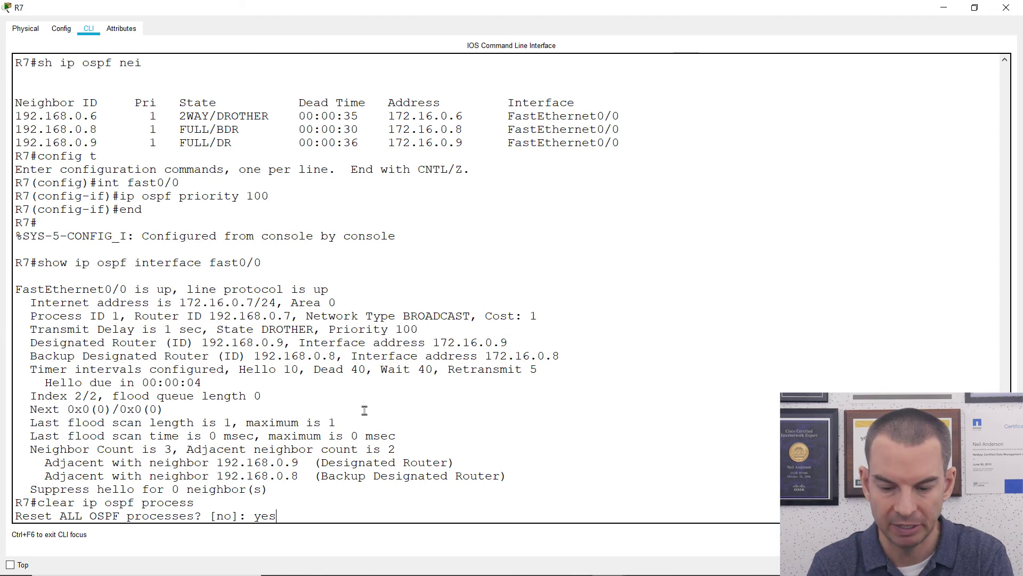
key("Return")
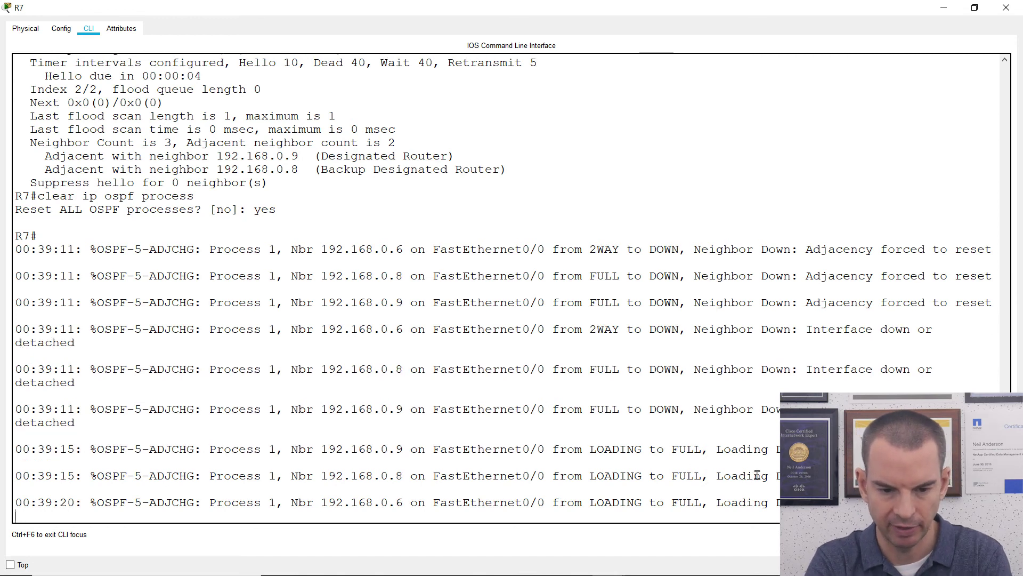
key("Return")
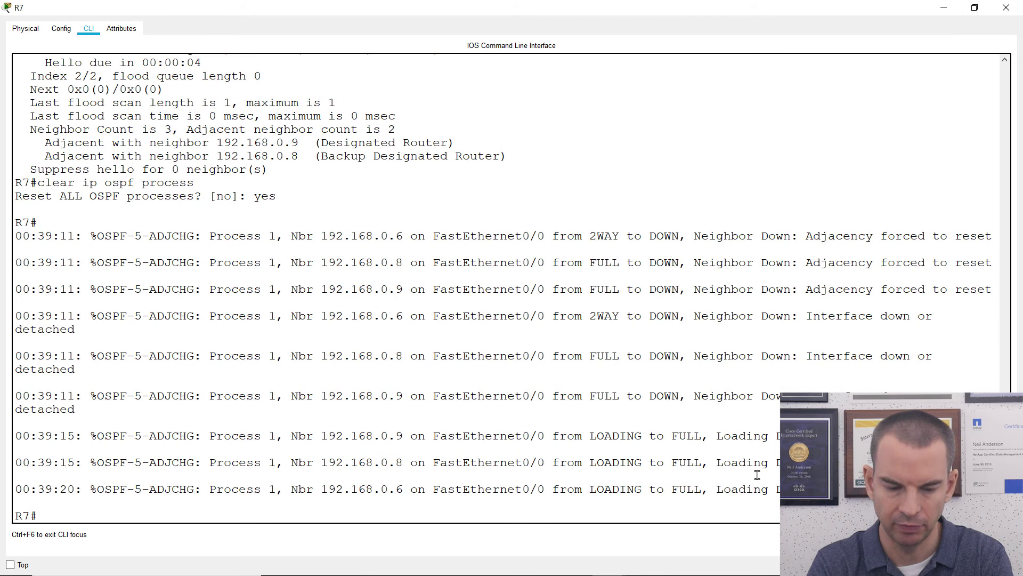
key("Up")
key("Up")
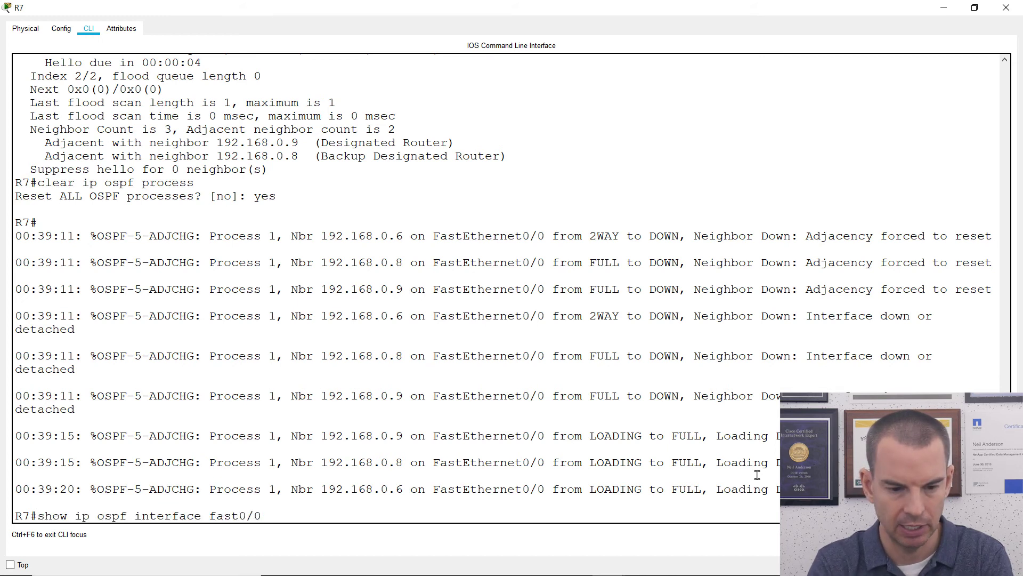
Rerun show ip ospf interface fast0/0 on R7 and highlight DR 192.168.0.7 and BDR 192.168.0.8.
key("Return")
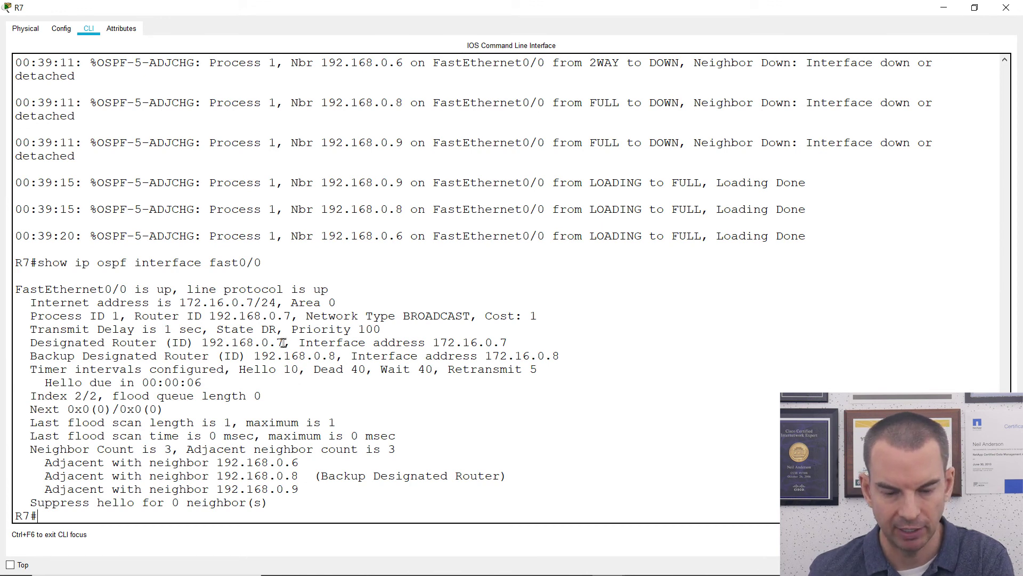
left_click_drag(284, 343, 205, 346)
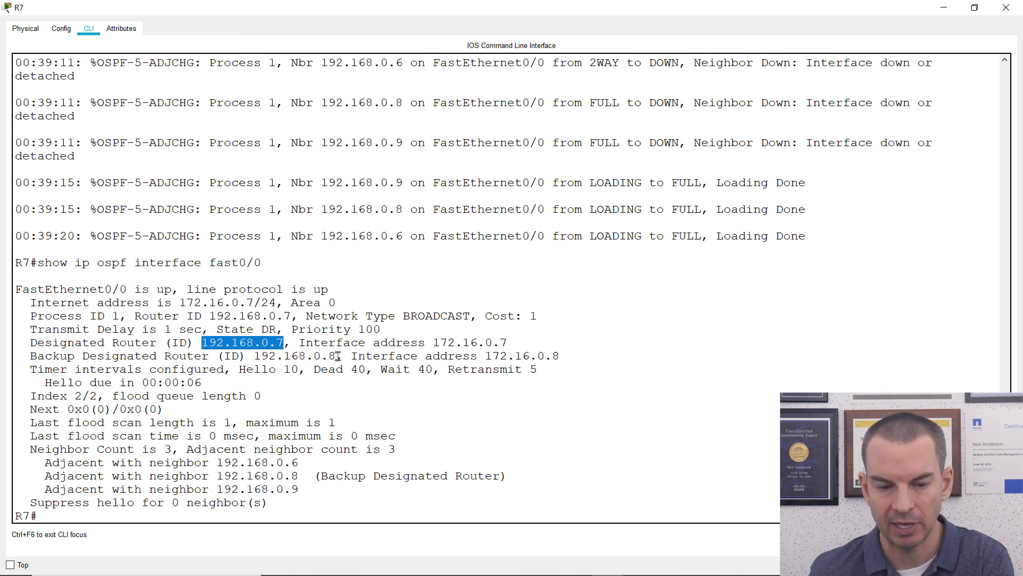
left_click_drag(337, 355, 254, 355)
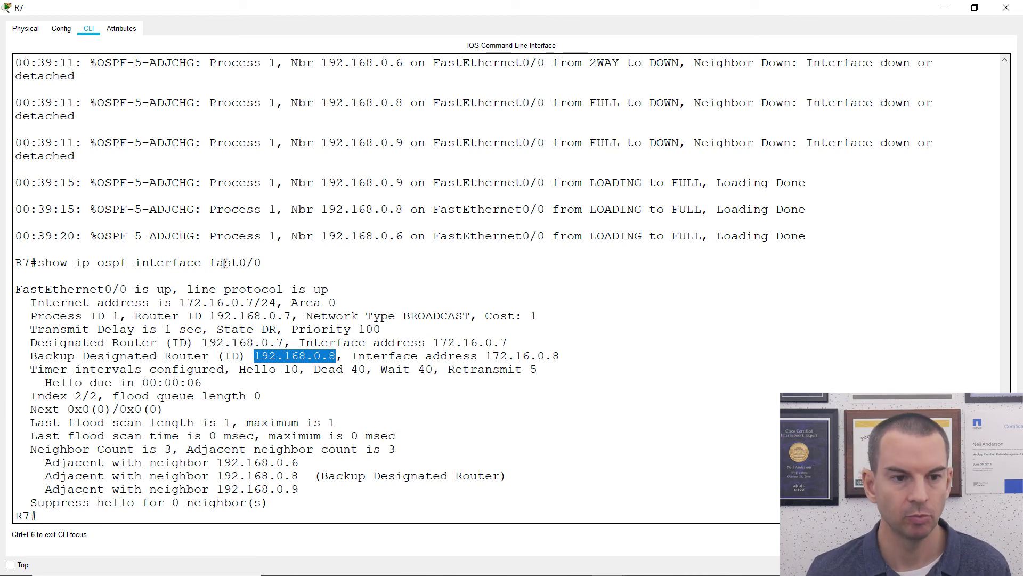
Show R7's Physical view, then bring R8's CLI window to the front.
left_click(27, 33)
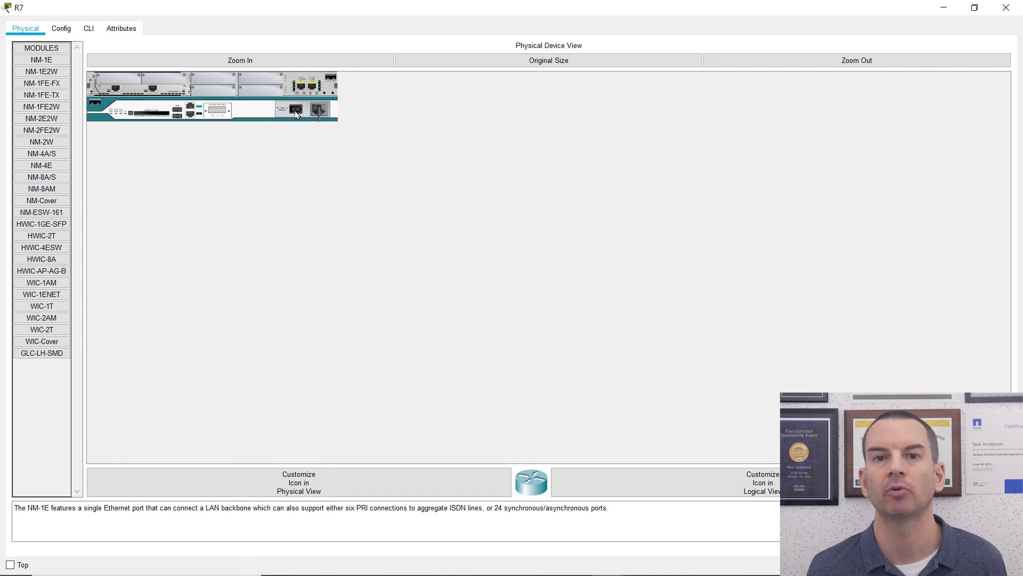
key("alt+Tab")
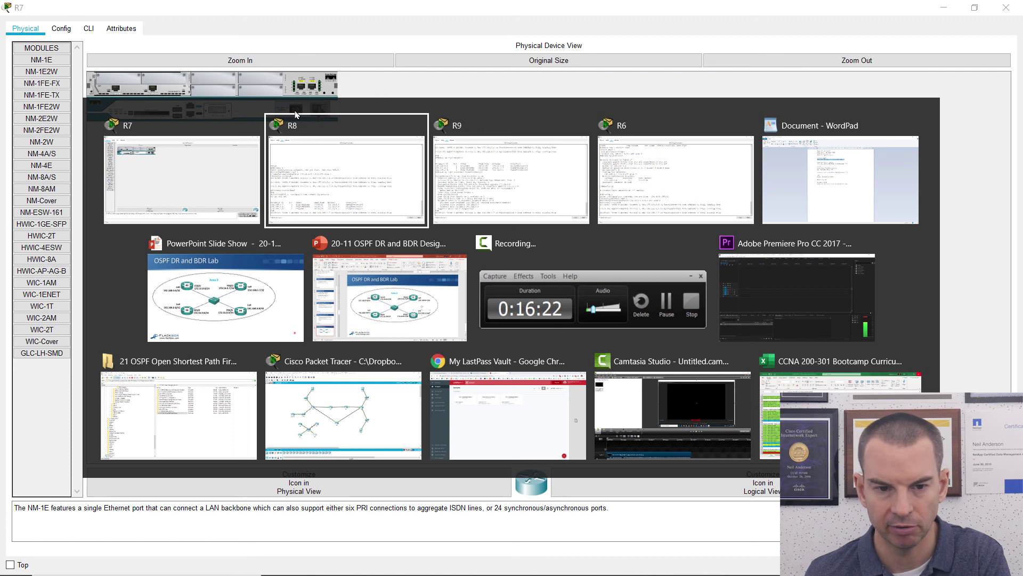
left_click(297, 115)
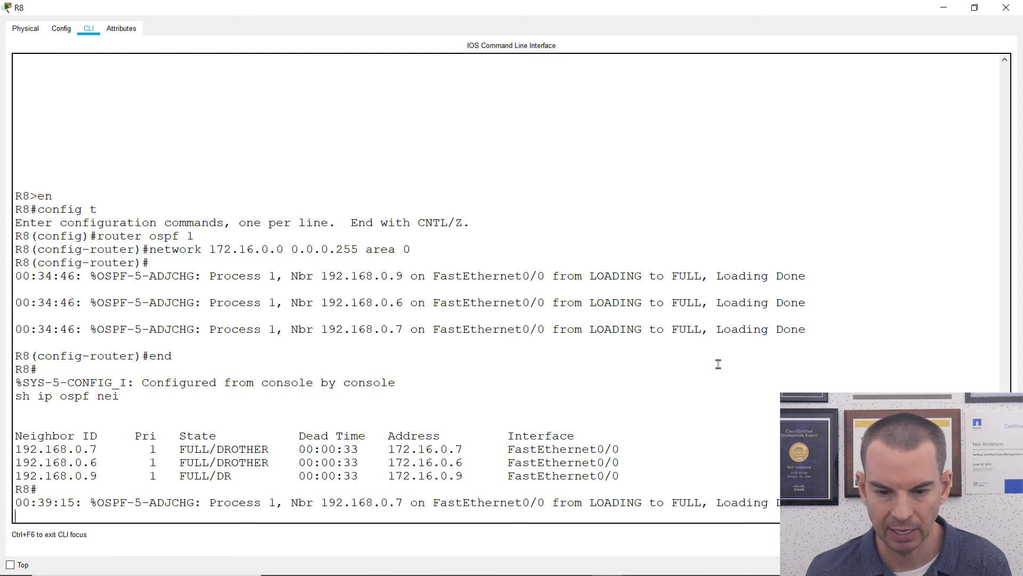
Run sh ip ospf int fast0/0 on R8 and highlight 192.168.0.7 as its current DR.
key("Return")
key("Return")
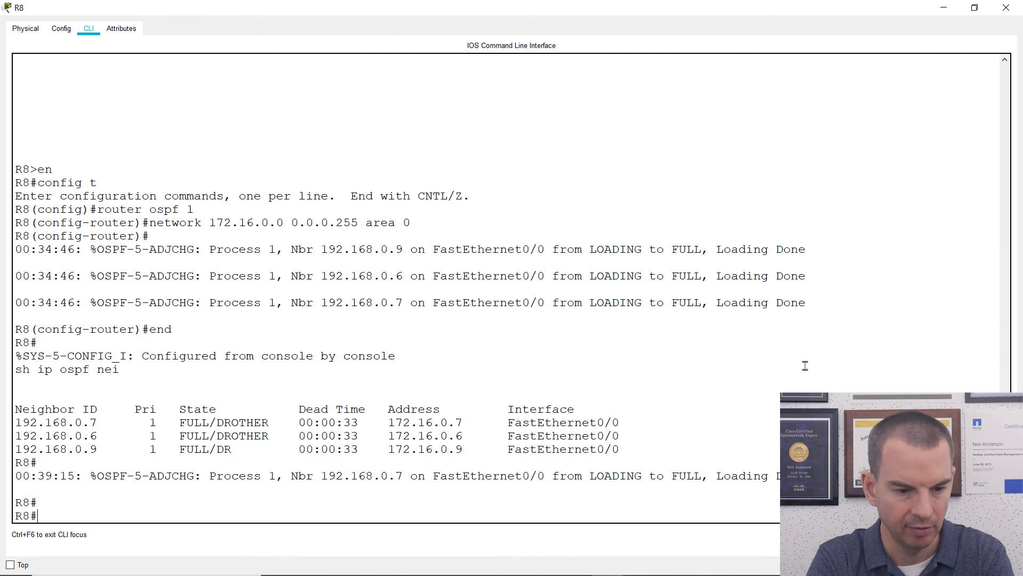
type("sh ip osp")
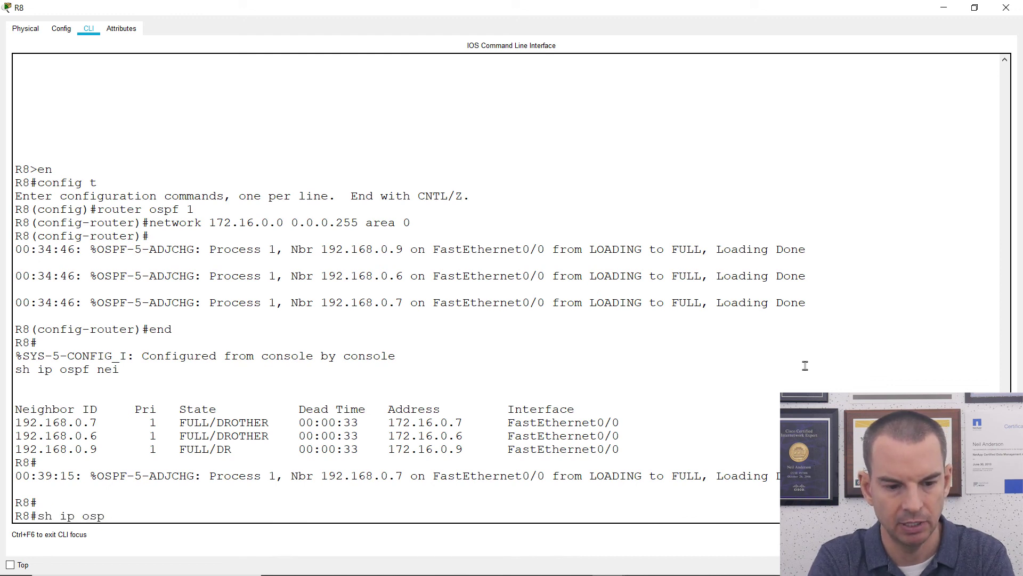
type("f int fast0/0")
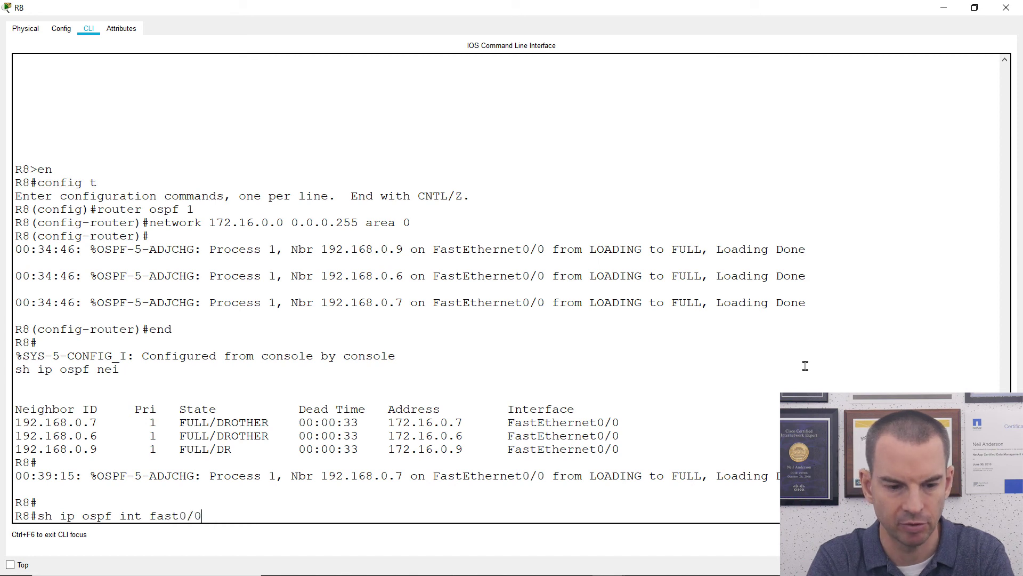
key("Return")
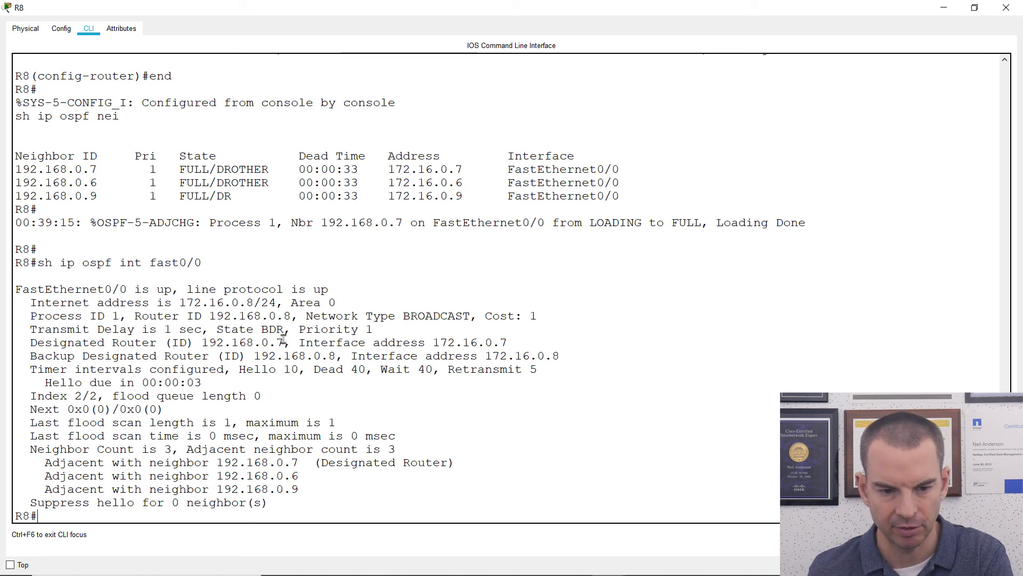
left_click_drag(284, 342, 207, 342)
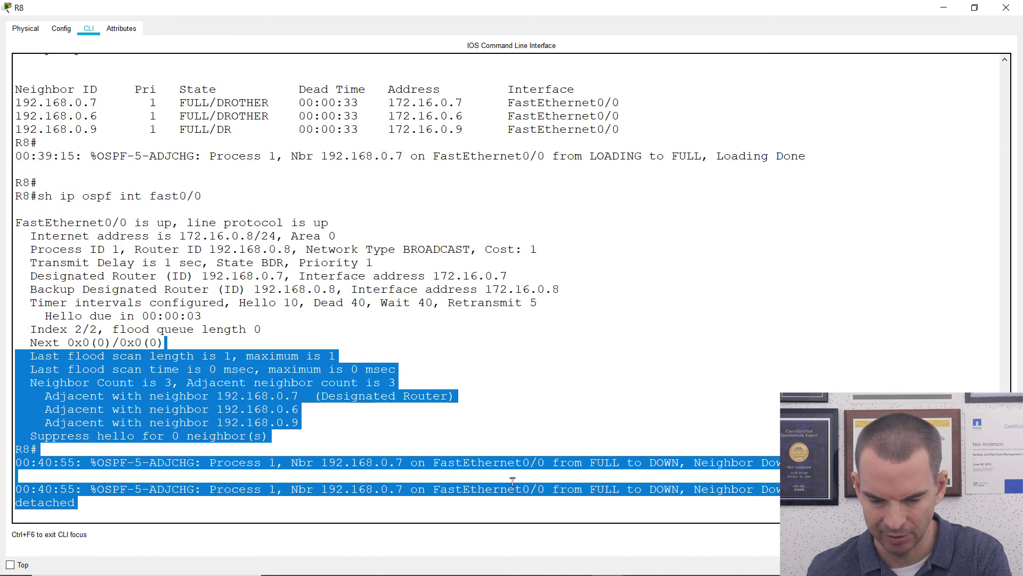
Rerun sh ip ospf int fast0/0 on R8 and highlight R8 as DR and 192.168.0.9 as BDR.
left_click(640, 411)
key("Return")
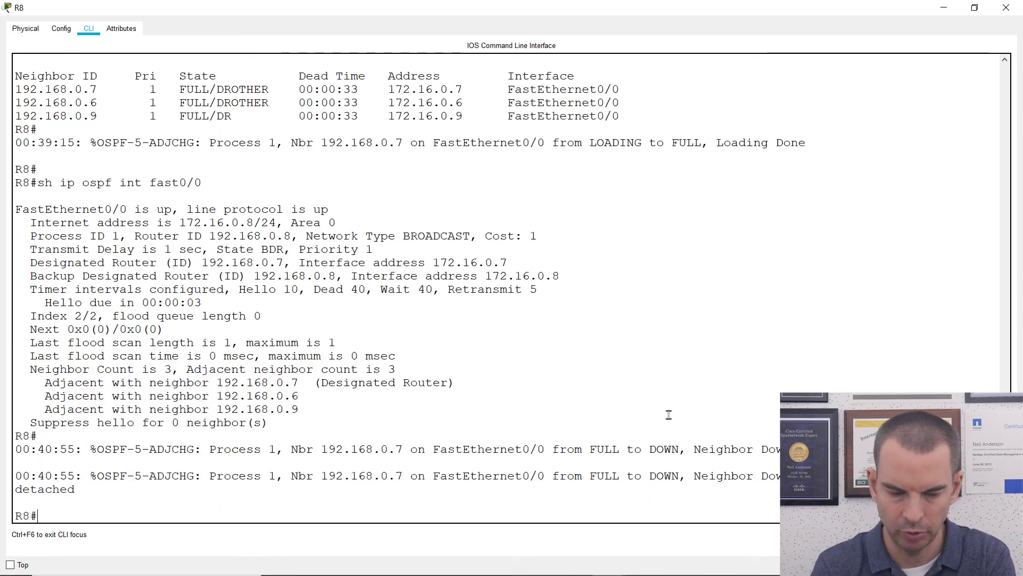
key("Up")
key("Return")
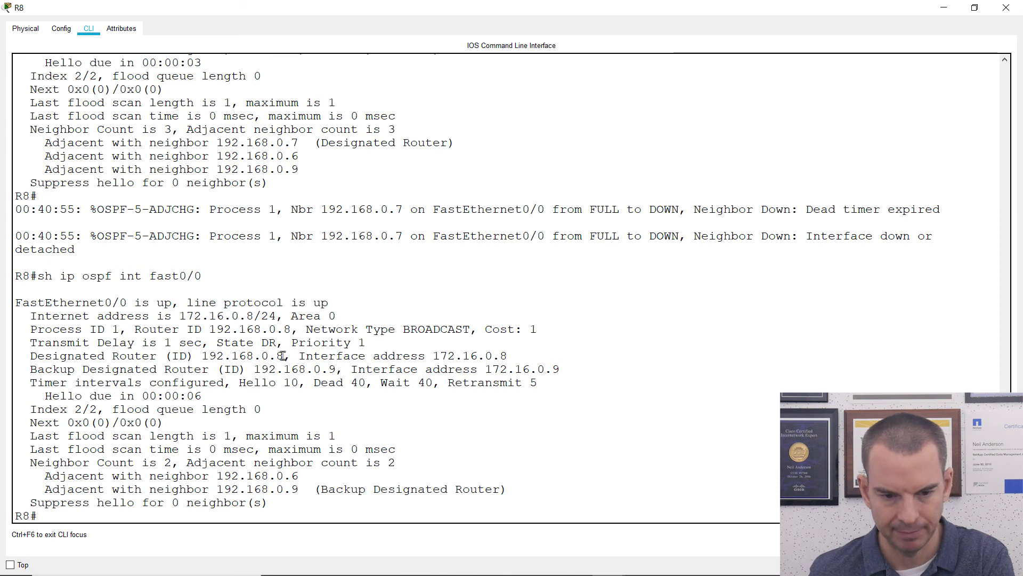
left_click_drag(283, 356, 202, 356)
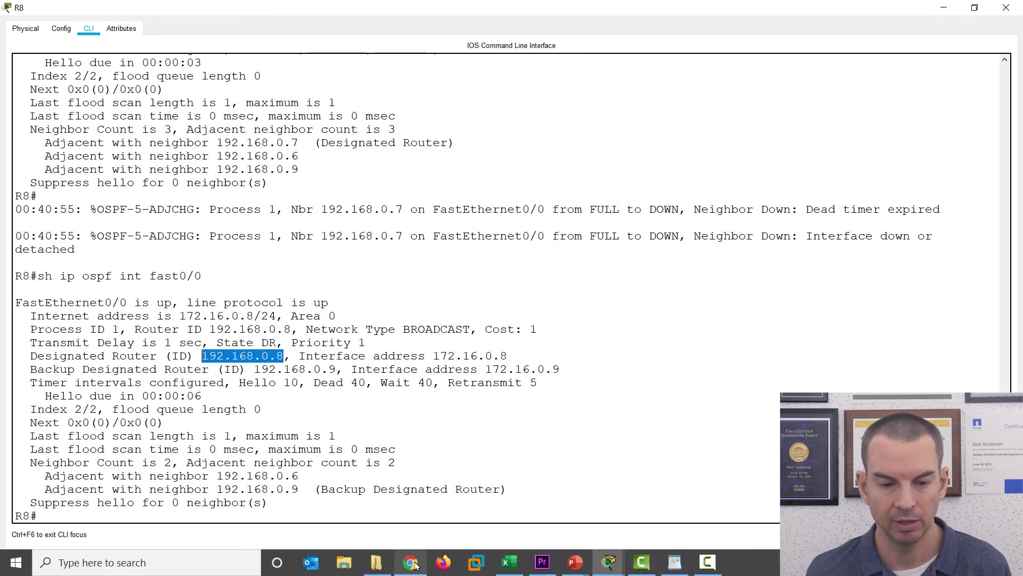
left_click_drag(333, 369, 288, 369)
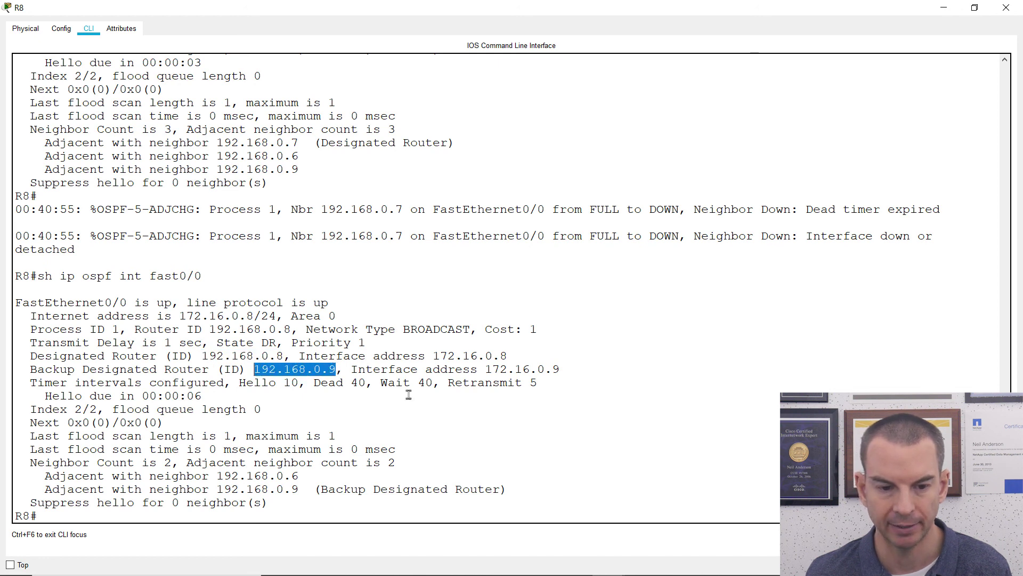
left_click(506, 391)
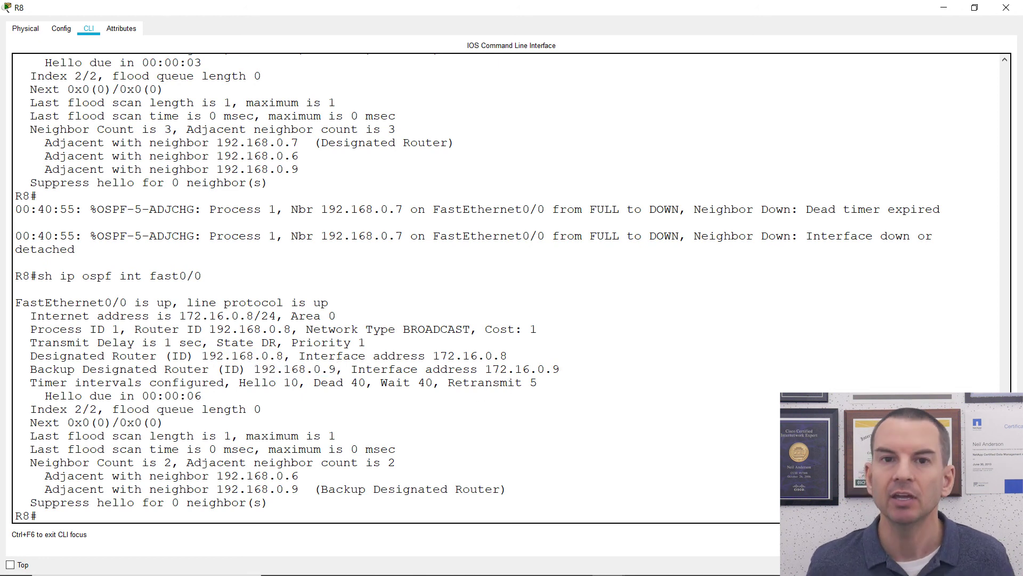